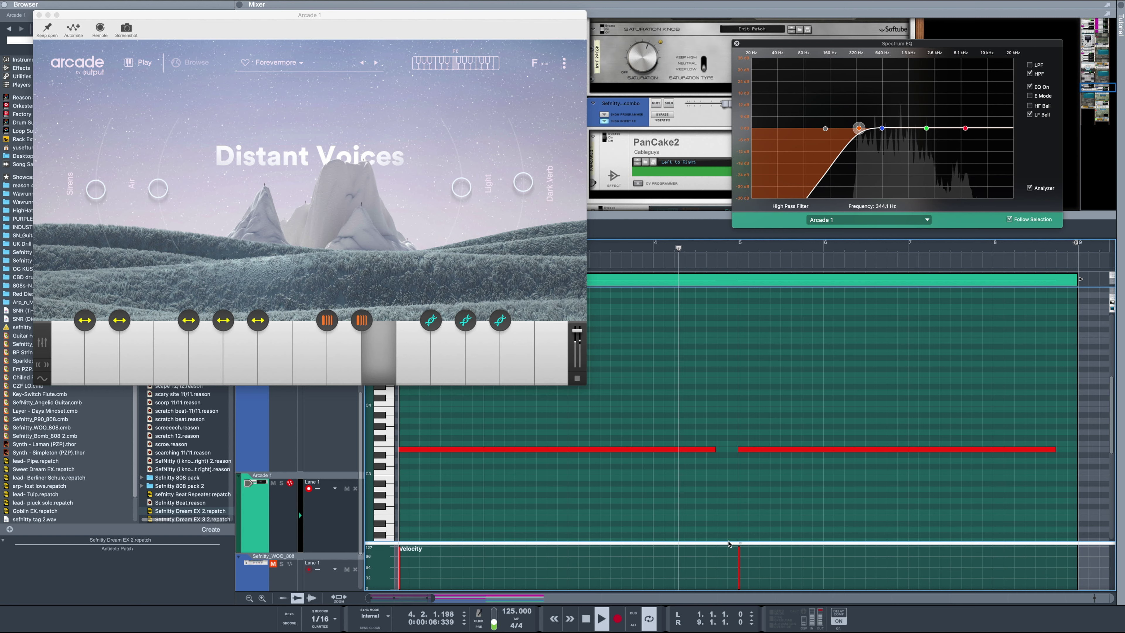
- Close the Arcade plug-in window
{"action": "scroll", "coordinate": [743, 462], "scroll_direction": "down", "scroll_amount": 5}
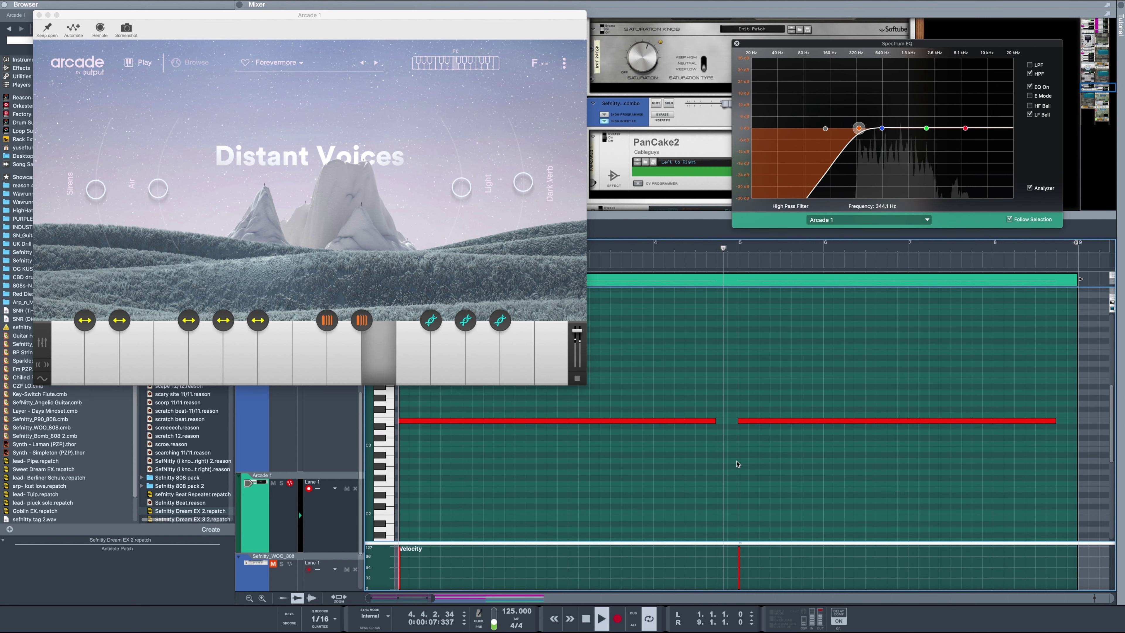
{"action": "left_click", "coordinate": [40, 16]}
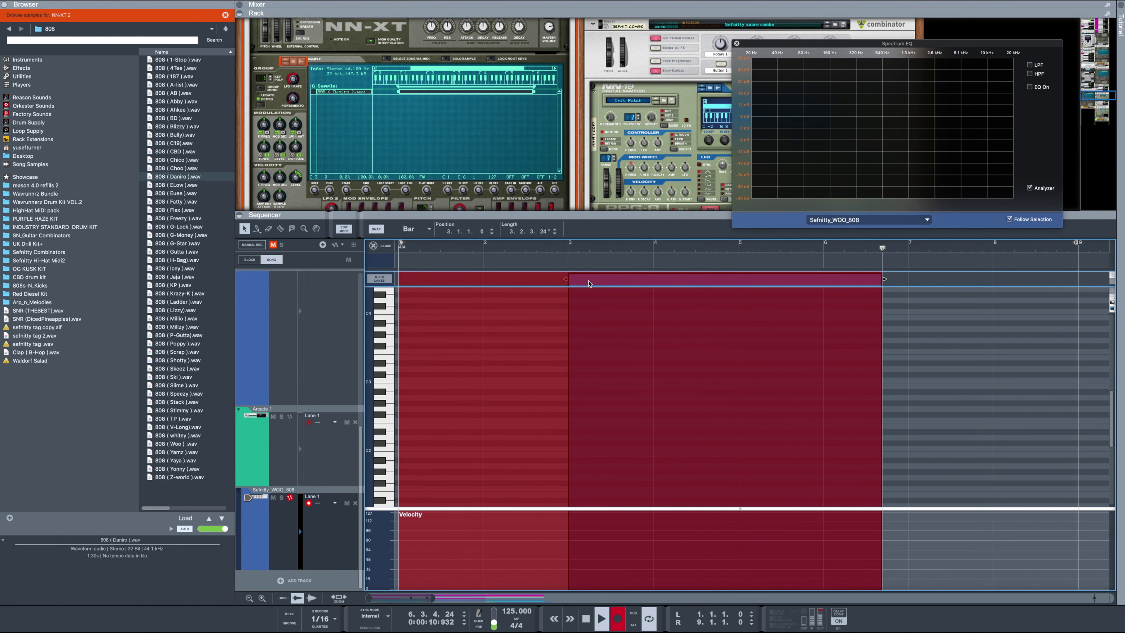
- Quantize the recorded Sefnitty_WOO_808 clip
{"action": "left_click", "coordinate": [433, 353]}
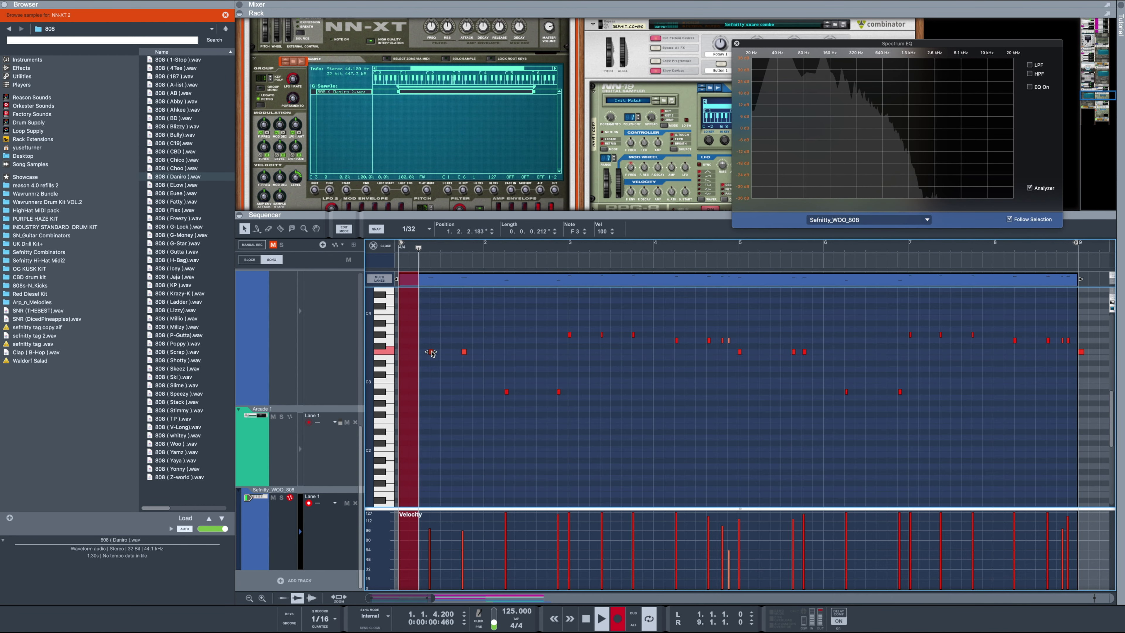
{"action": "right_click", "coordinate": [485, 274]}
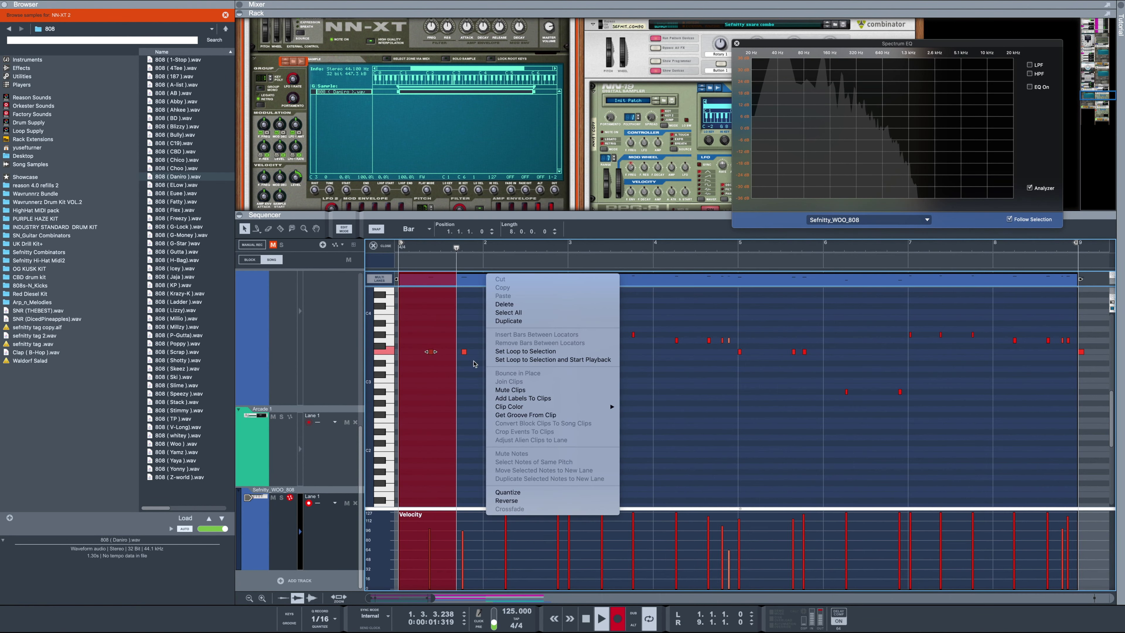
{"action": "left_click", "coordinate": [509, 493]}
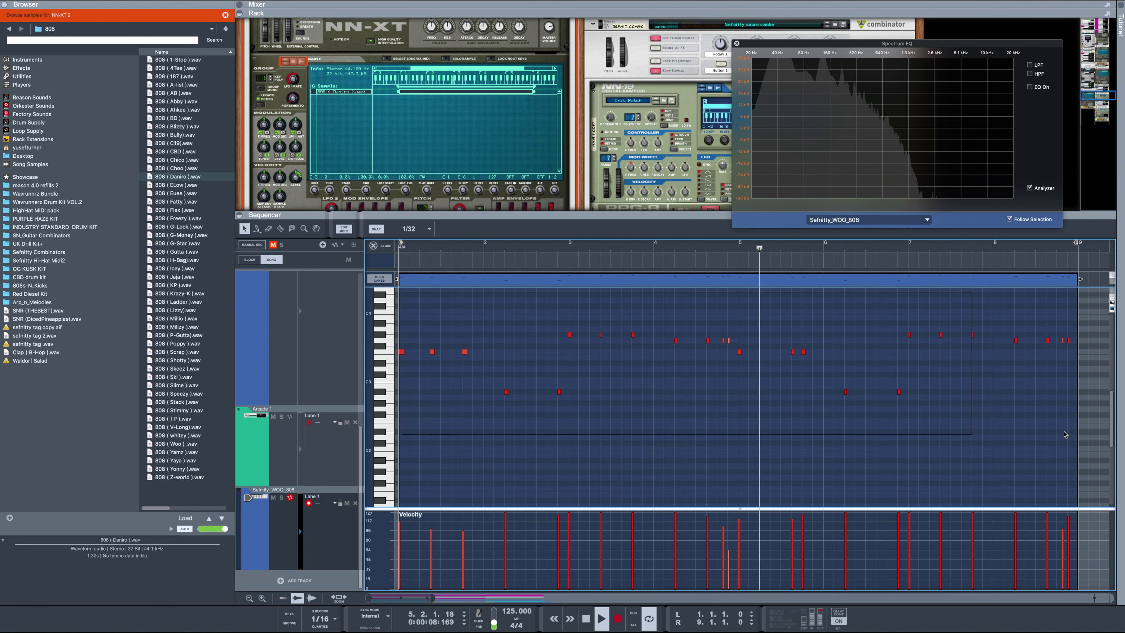
- Apply the Side by side (abut) legato adjustment to all notes in the 808 clip and close the Tool Window
{"action": "key", "text": "super+a"}
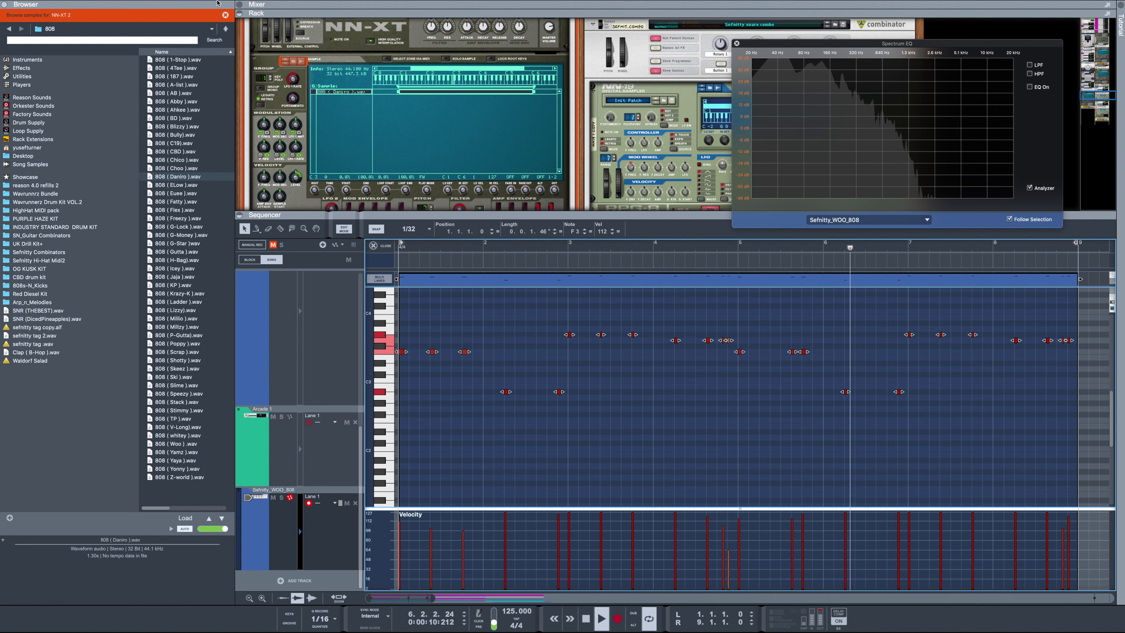
{"action": "left_click", "coordinate": [167, 6]}
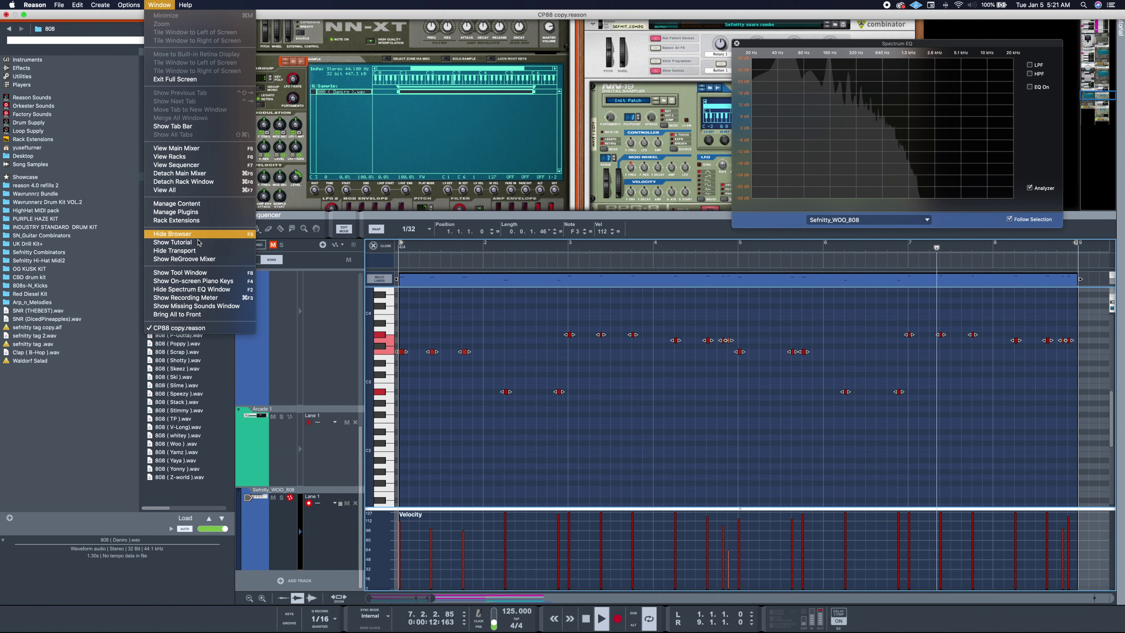
{"action": "left_click", "coordinate": [198, 272]}
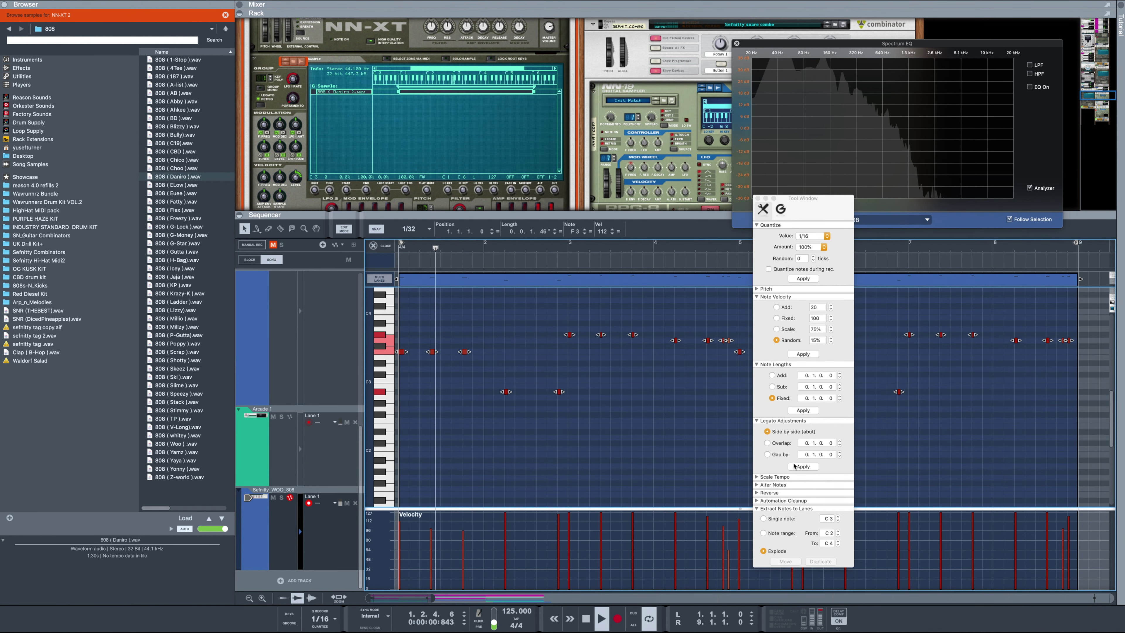
{"action": "left_click", "coordinate": [802, 466]}
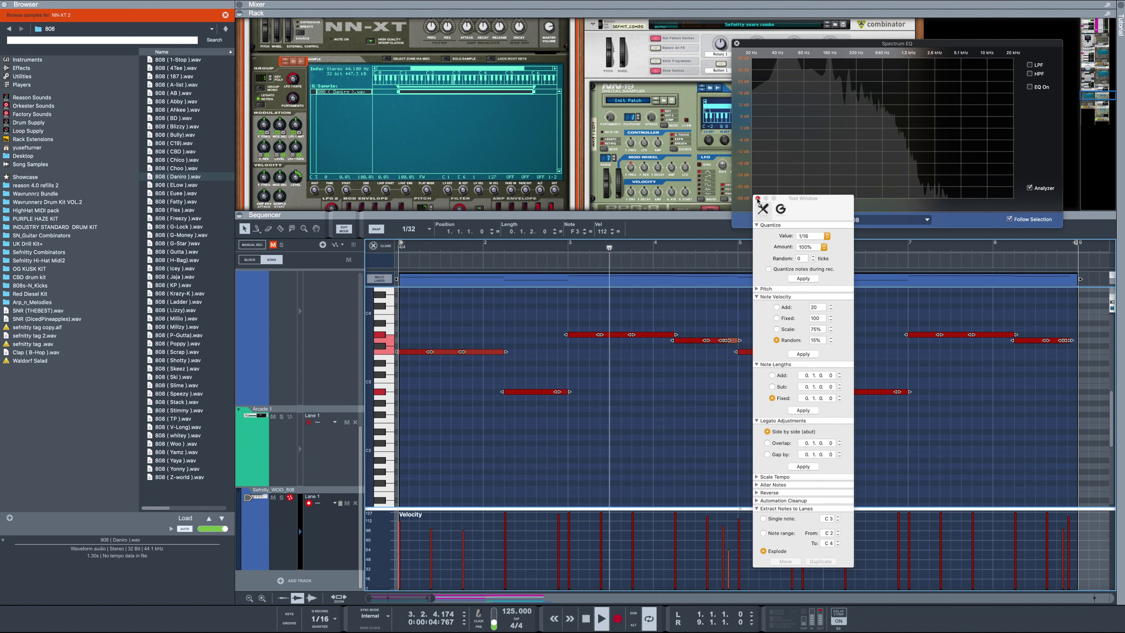
{"action": "left_click", "coordinate": [758, 198]}
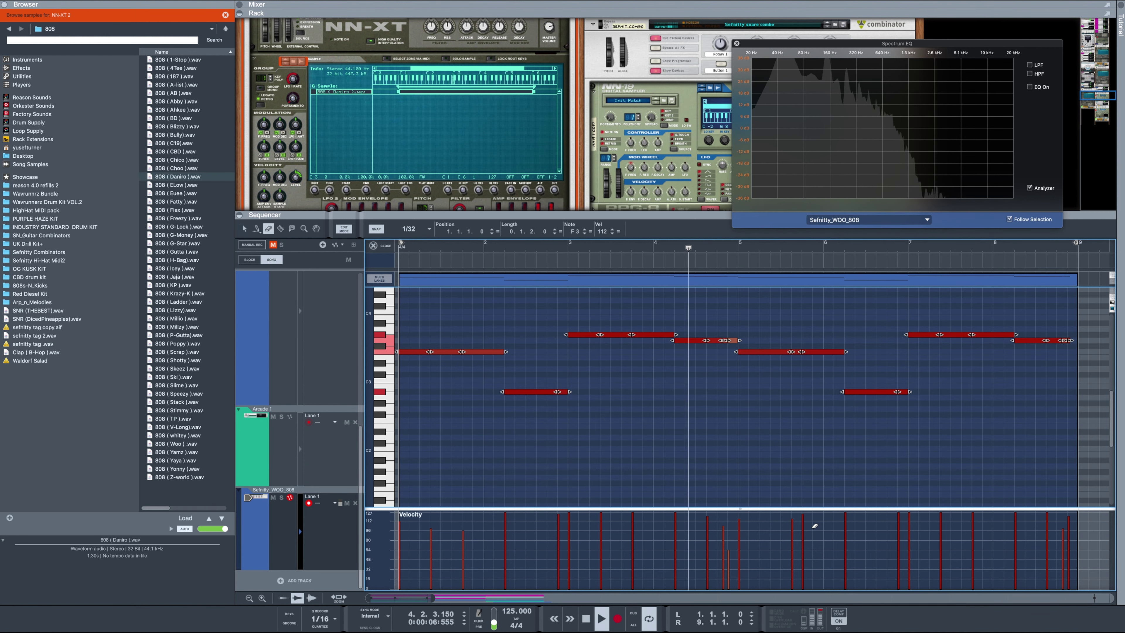
- Raise the velocities of the 808 notes from bar 4 to the clip's end to the maximum
{"action": "key", "text": "w"}
{"action": "left_click_drag", "start_coordinate": [702, 513], "coordinate": [1073, 513]}
{"action": "key", "text": "Tab"}
- Extend the last G3 note to the 808 clip's end at bar 9 and raise the opening notes' velocities to the maximum
{"action": "key", "text": "q"}
{"action": "left_click", "coordinate": [1069, 341]}
{"action": "left_click_drag", "start_coordinate": [1071, 341], "coordinate": [1077, 341]}
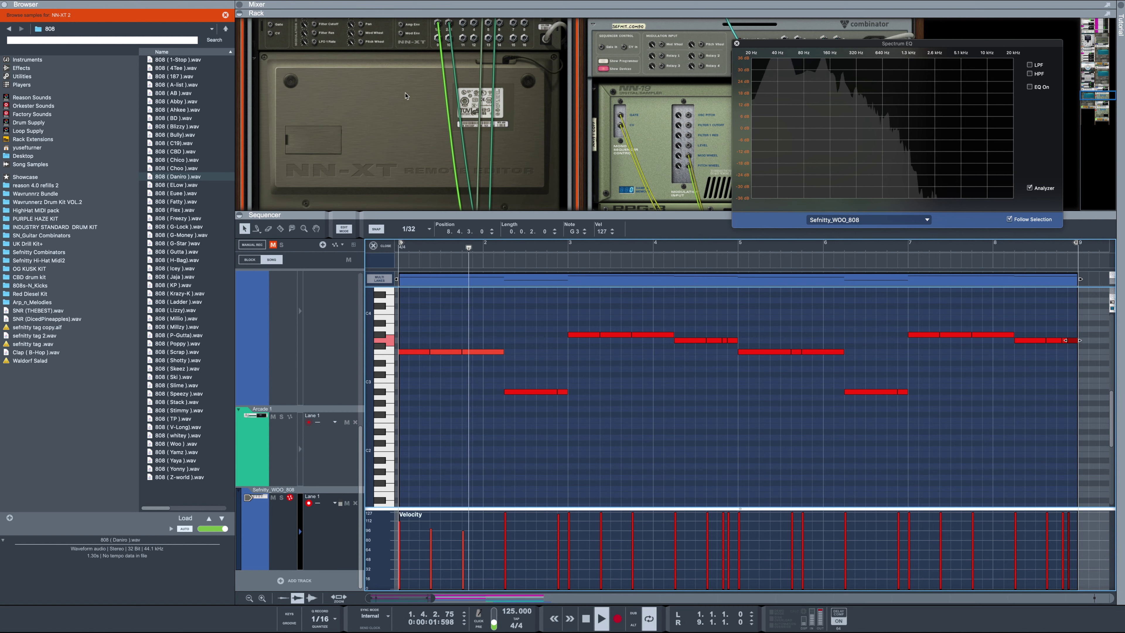
{"action": "key", "text": "Tab"}
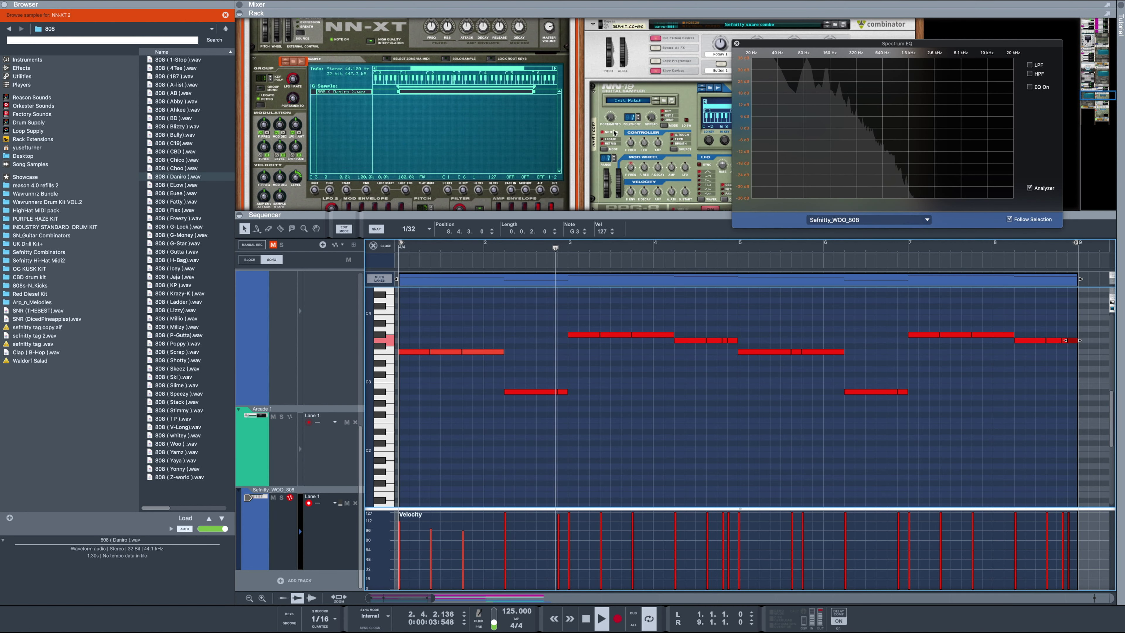
{"action": "key", "text": "w"}
{"action": "left_click_drag", "start_coordinate": [479, 517], "coordinate": [398, 513]}
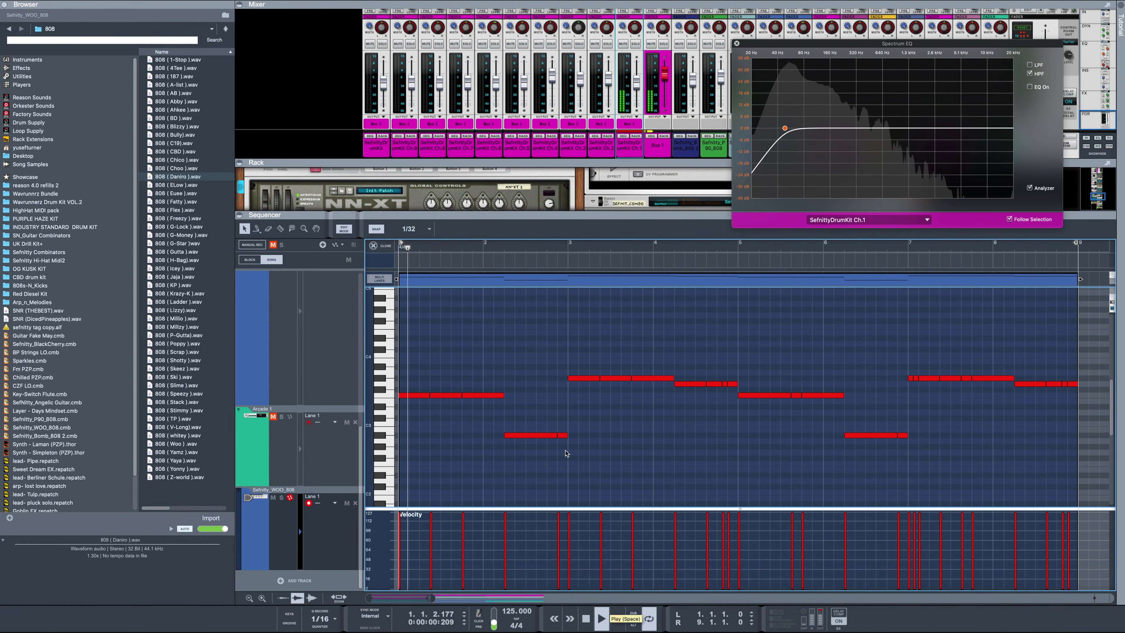
- Raise the last 808 note of bar 2 an octave to A#3 and the last note of bar 4 to G4
{"action": "left_click", "coordinate": [564, 436]}
{"action": "key", "text": "shift+super+Up"}
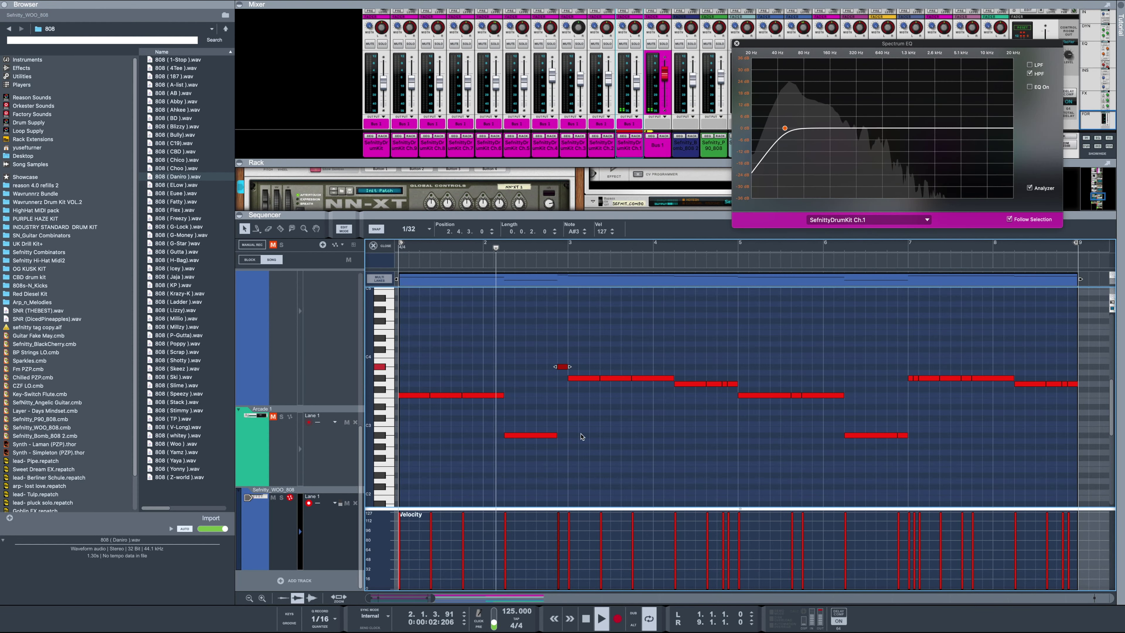
{"action": "left_click_drag", "start_coordinate": [730, 384], "coordinate": [732, 315]}
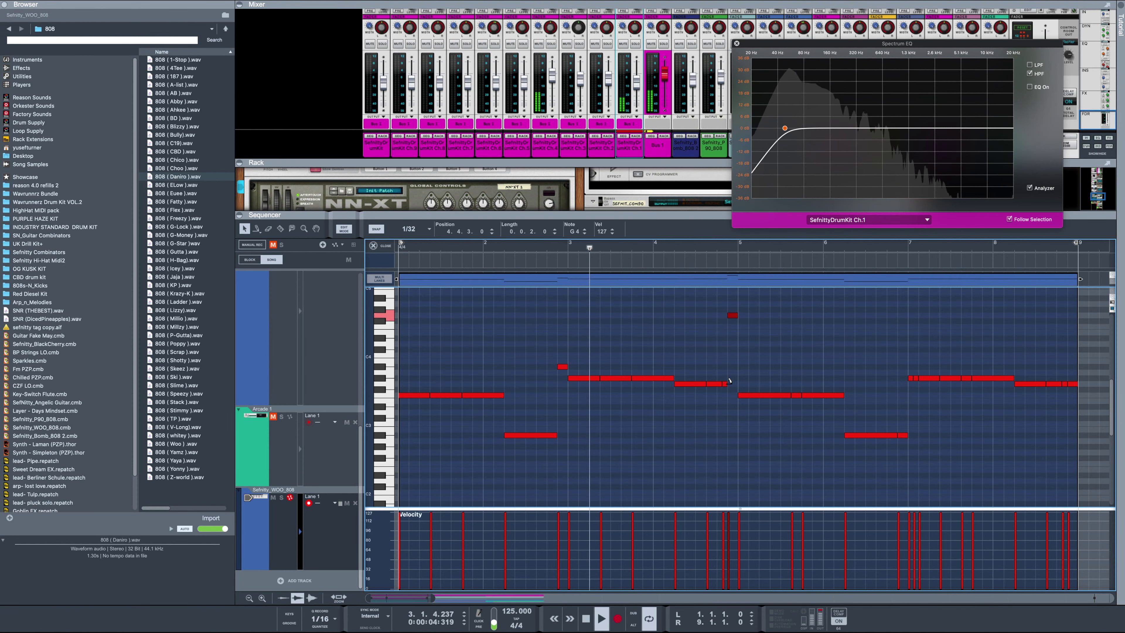
- Raise the last 808 note of bar 6 an octave to A#3 and the last note of bar 8 to G4
{"action": "left_click", "coordinate": [901, 434]}
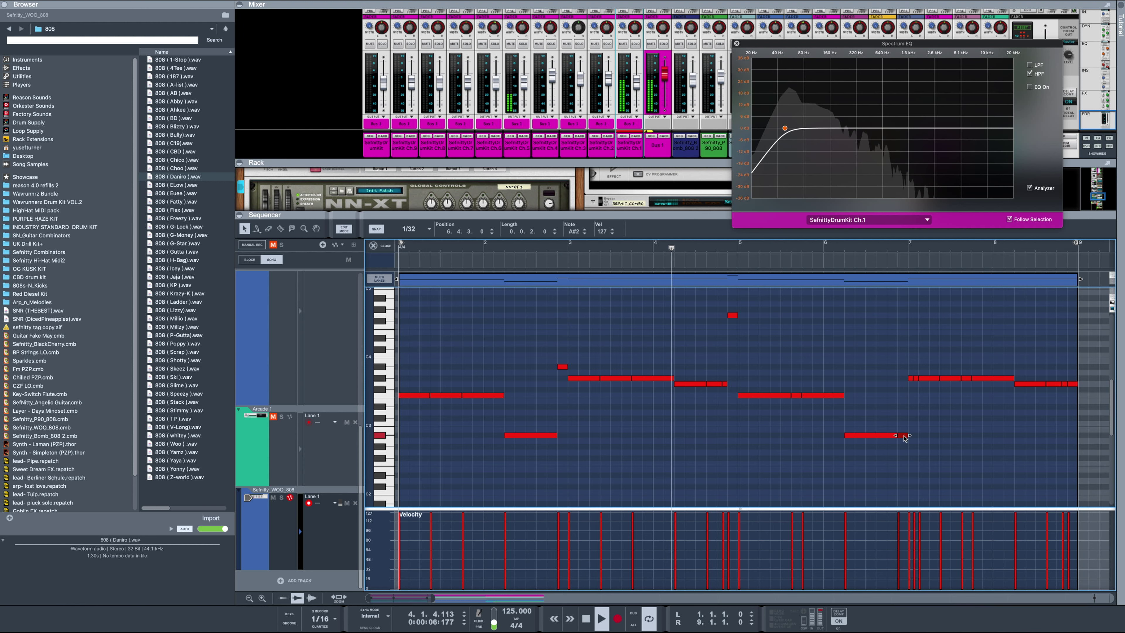
{"action": "key", "text": "shift+super+Up"}
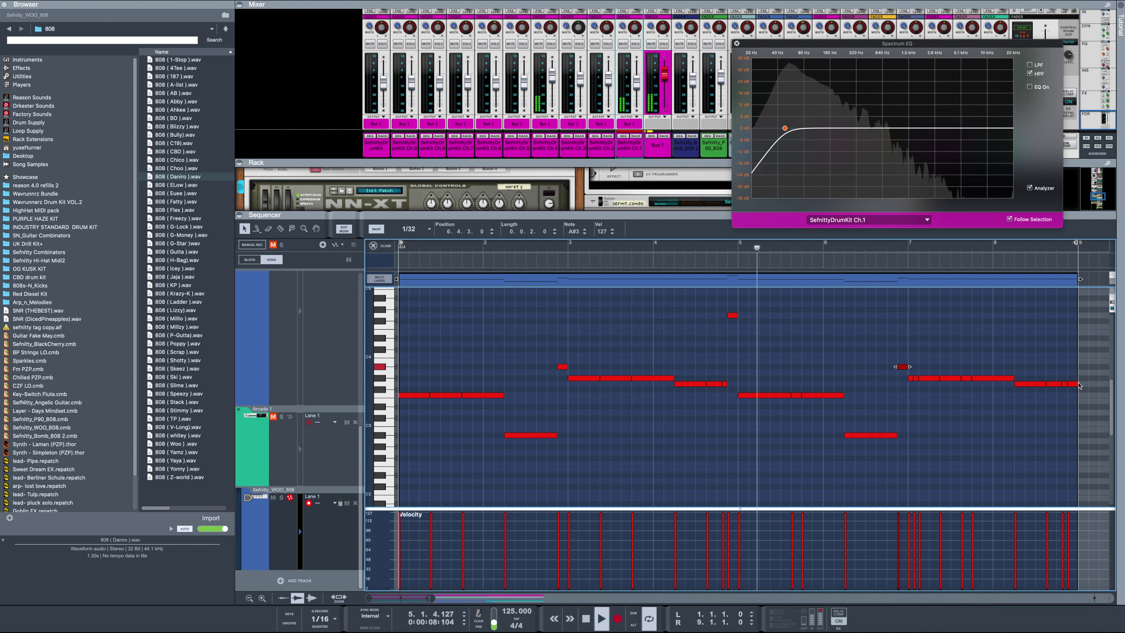
{"action": "left_click", "coordinate": [1070, 382]}
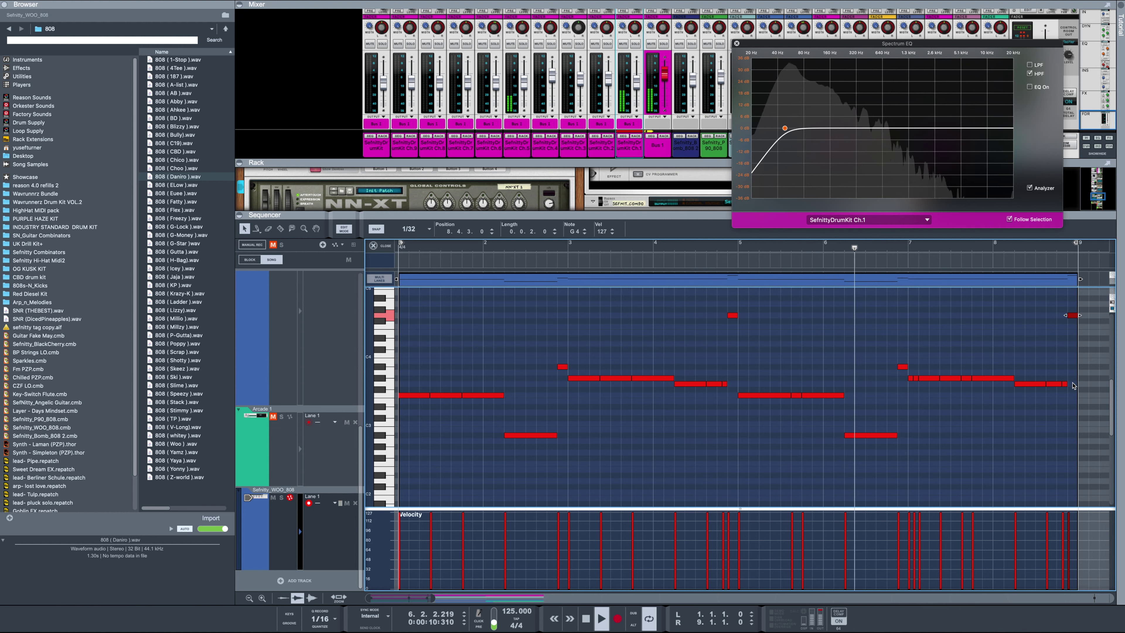
{"action": "key", "text": "shift+super+Up"}
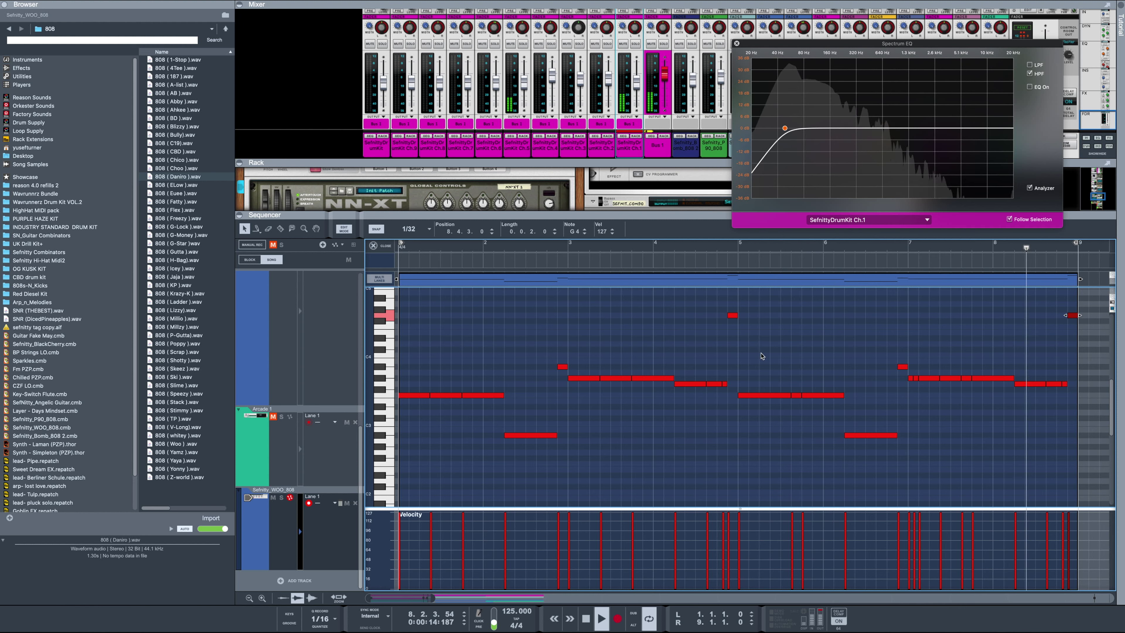
- Leave note editing and extract the SefnittyDrumKit clip's notes to separate lanes by moving them with the Explode option
{"action": "left_click", "coordinate": [373, 245]}
{"action": "scroll", "coordinate": [487, 398], "scroll_direction": "up", "scroll_amount": 10}
{"action": "left_click", "coordinate": [469, 394]}
{"action": "left_click", "coordinate": [159, 5]}
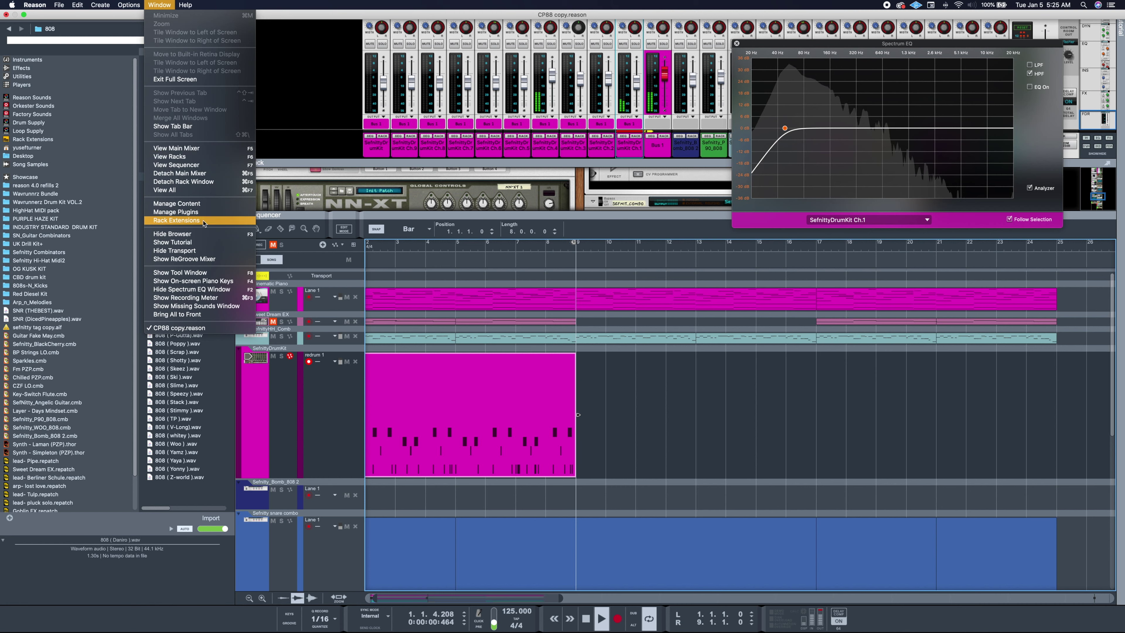
{"action": "left_click", "coordinate": [205, 271]}
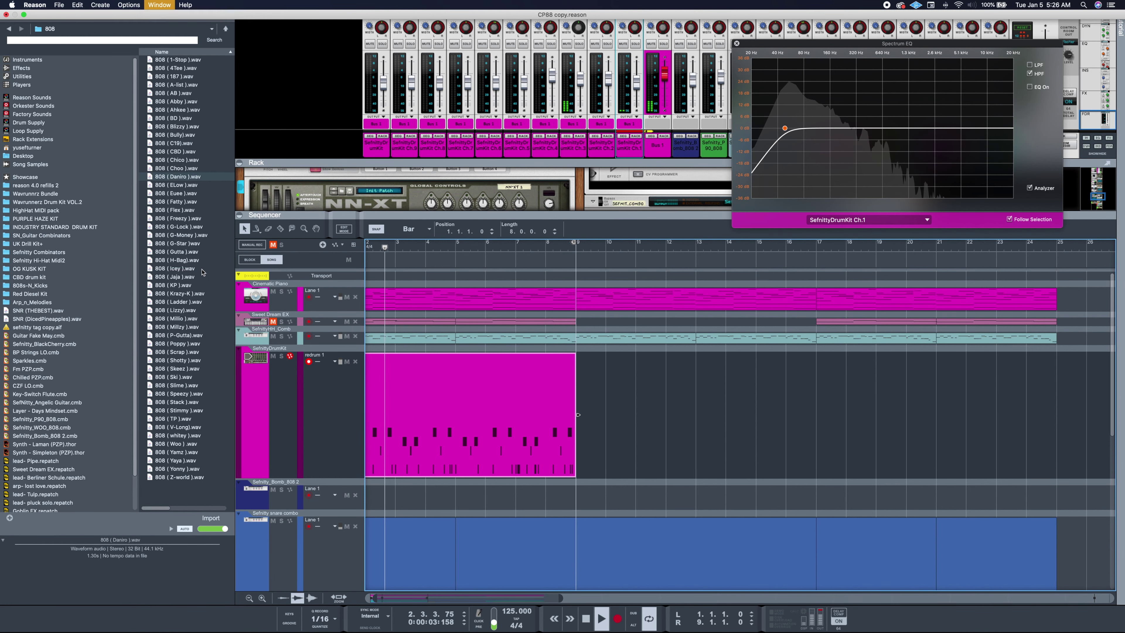
{"action": "left_click_drag", "start_coordinate": [803, 208], "coordinate": [717, 148]}
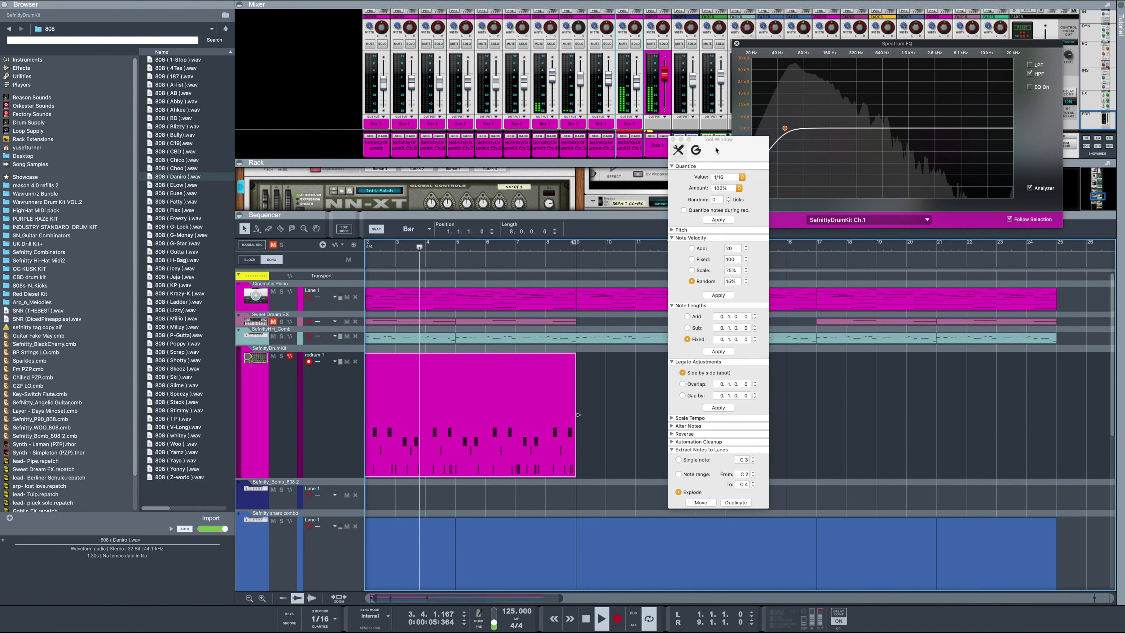
{"action": "left_click", "coordinate": [697, 502]}
{"action": "scroll", "coordinate": [626, 483], "scroll_direction": "down", "scroll_amount": 4}
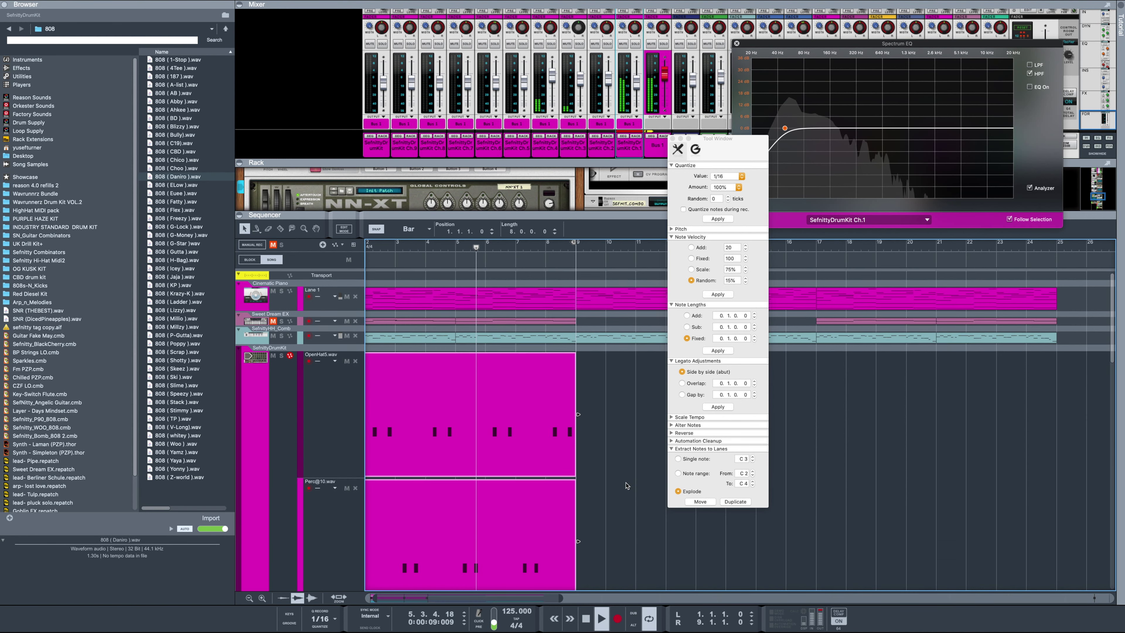
- Delete the Sefnitty_WOO_808 clip starting at bar 10 and move the second Sweet Dream EX clip earlier in the arrangement
{"action": "scroll", "coordinate": [625, 484], "scroll_direction": "down", "scroll_amount": 5}
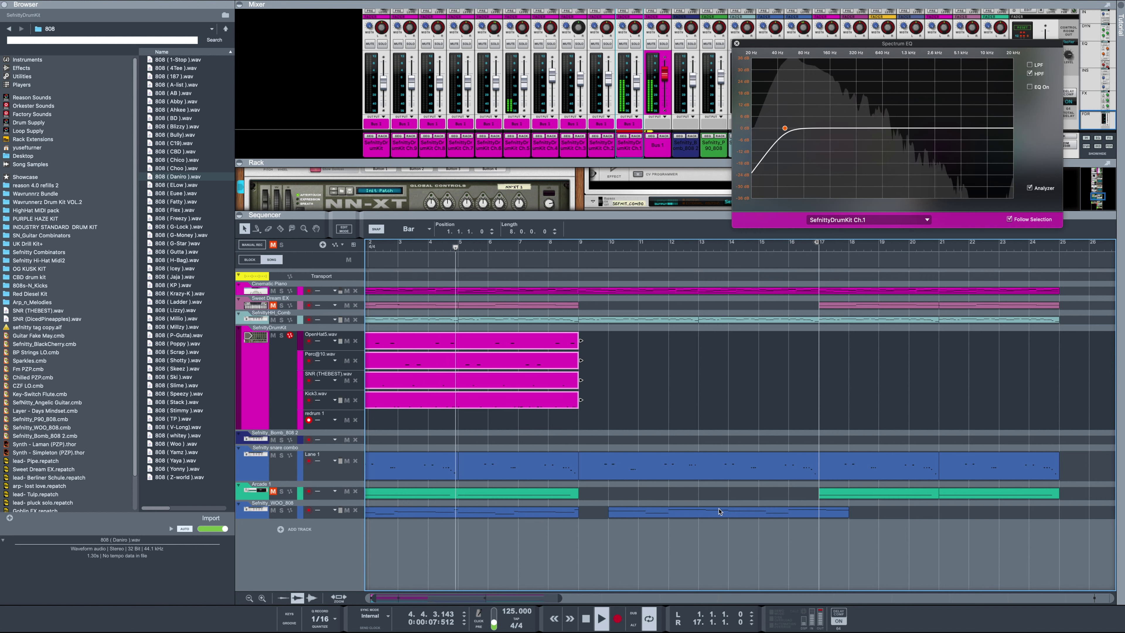
{"action": "left_click", "coordinate": [722, 513]}
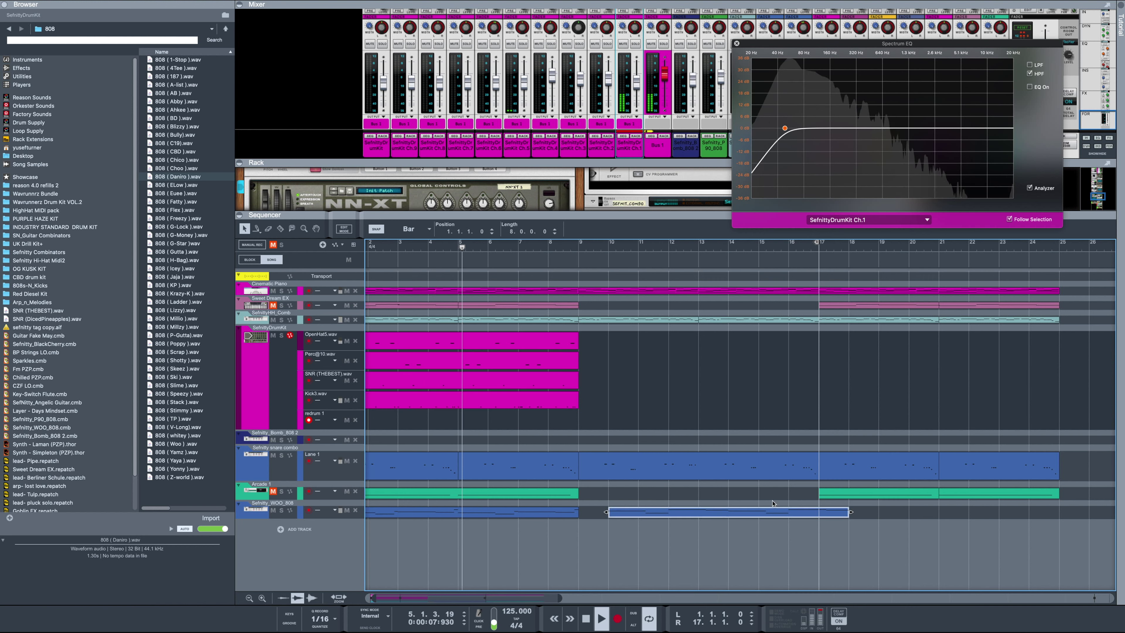
{"action": "key", "text": "Delete"}
{"action": "left_click_drag", "start_coordinate": [839, 306], "coordinate": [599, 308]}
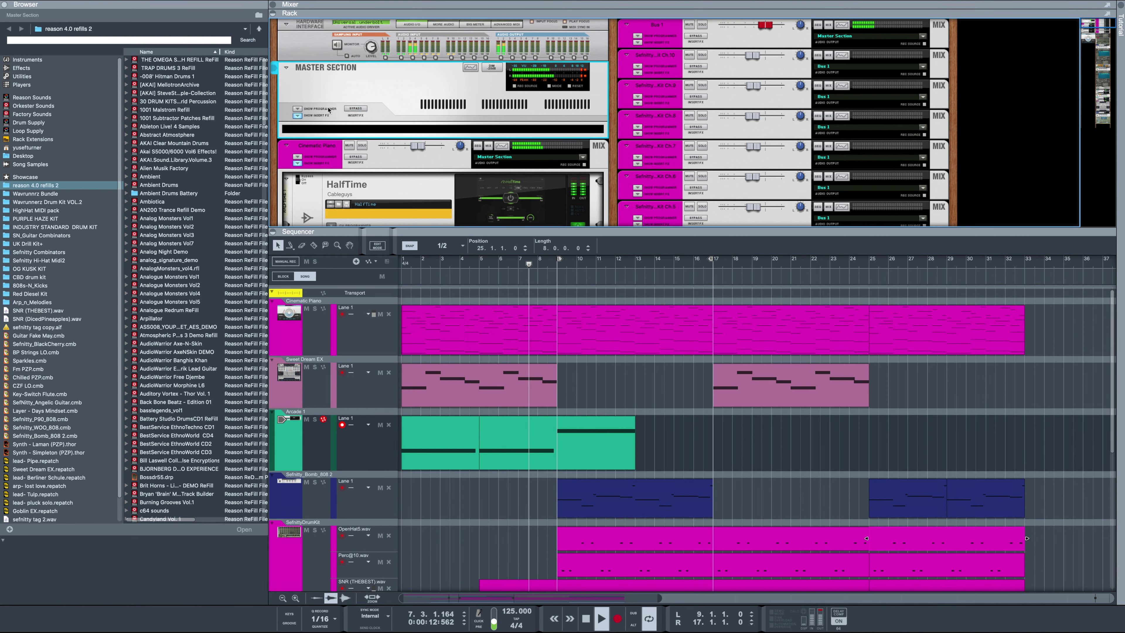
- Add the Ozone 9 Elements effect to the Master Section
{"action": "left_click", "coordinate": [30, 71]}
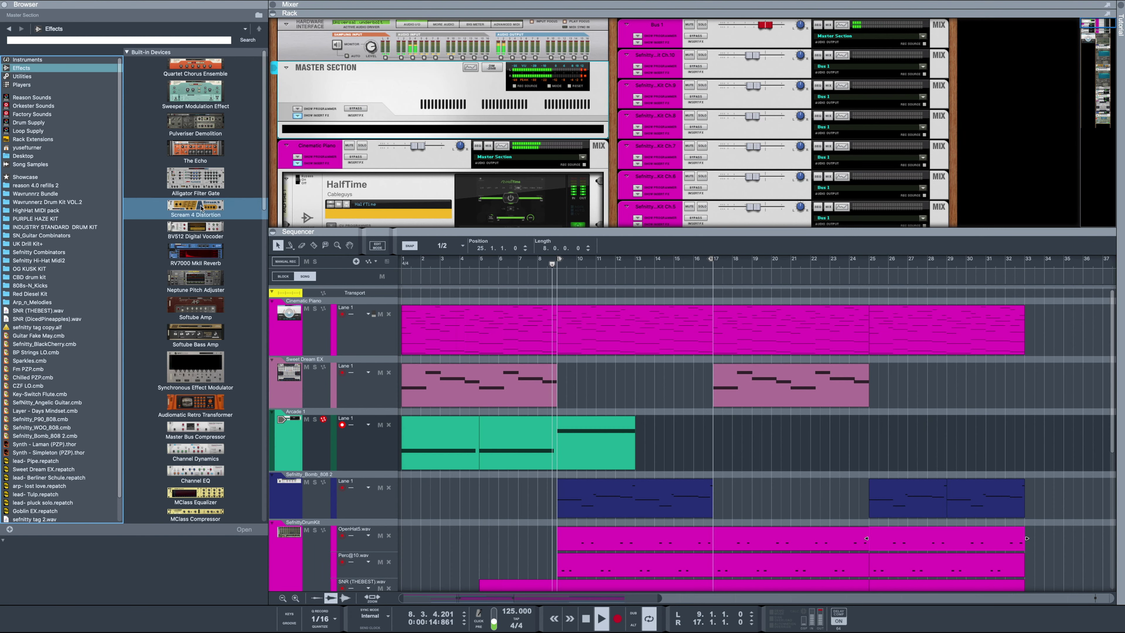
{"action": "scroll", "coordinate": [205, 208], "scroll_direction": "down", "scroll_amount": 20}
{"action": "scroll", "coordinate": [205, 208], "scroll_direction": "down", "scroll_amount": 1}
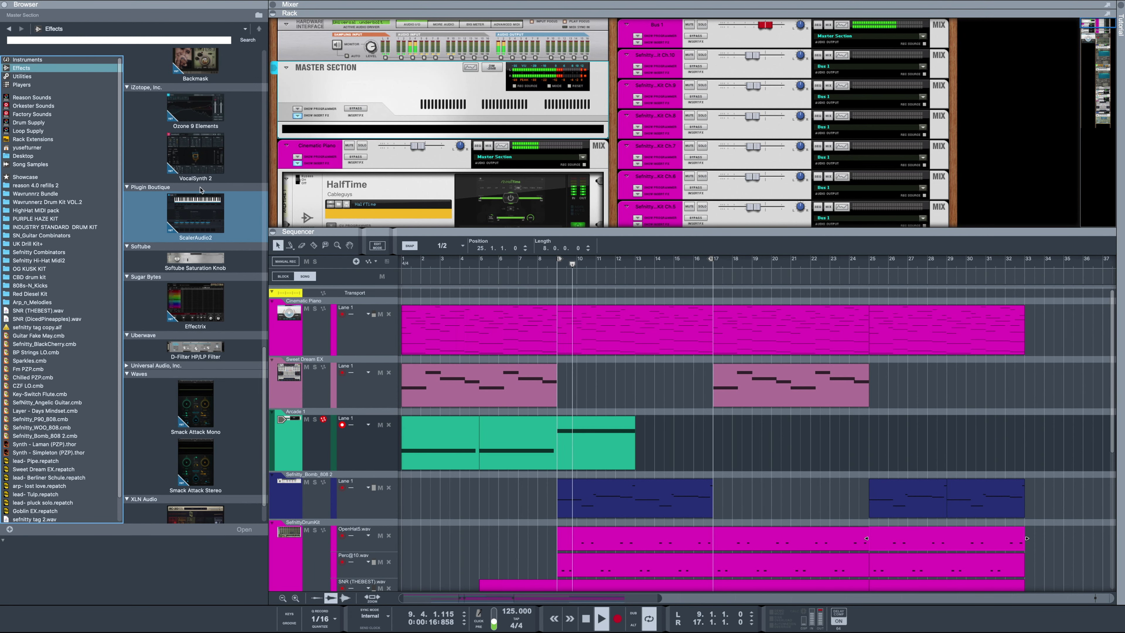
{"action": "double_click", "coordinate": [205, 115]}
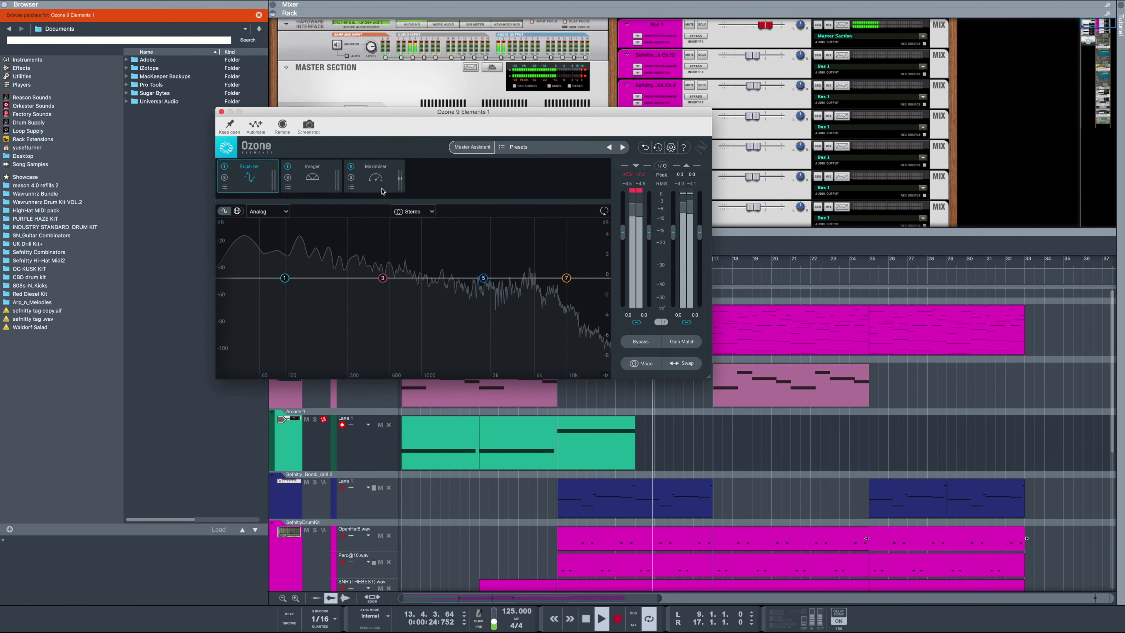
- Run Ozone's Master Assistant with Medium intensity and Streaming destination, and accept its suggestion
{"action": "left_click", "coordinate": [475, 149]}
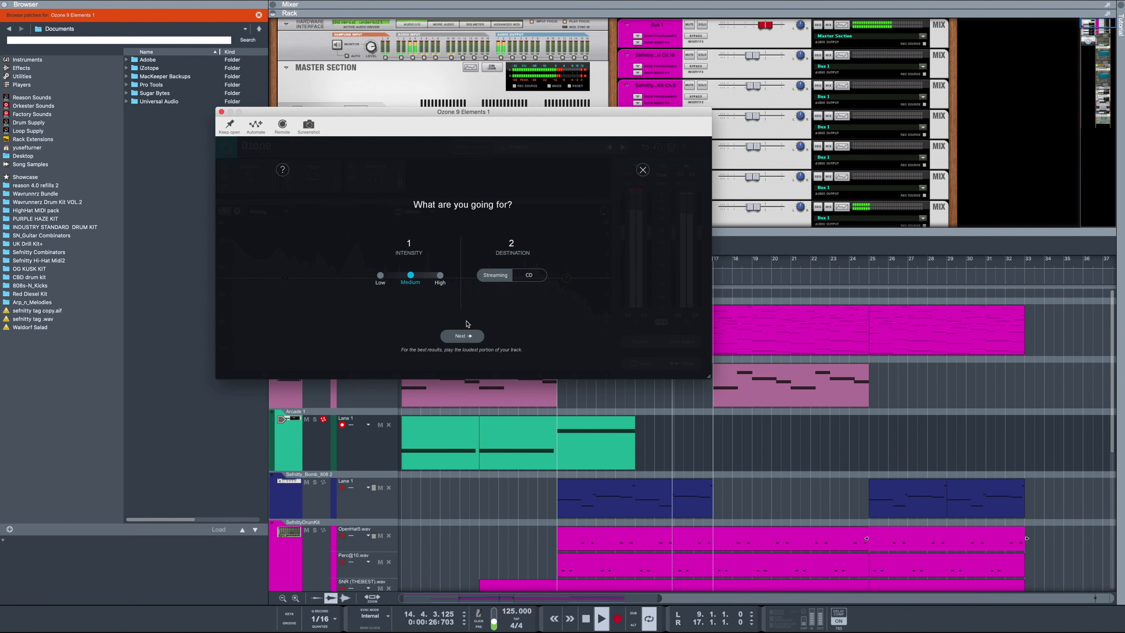
{"action": "left_click", "coordinate": [463, 336]}
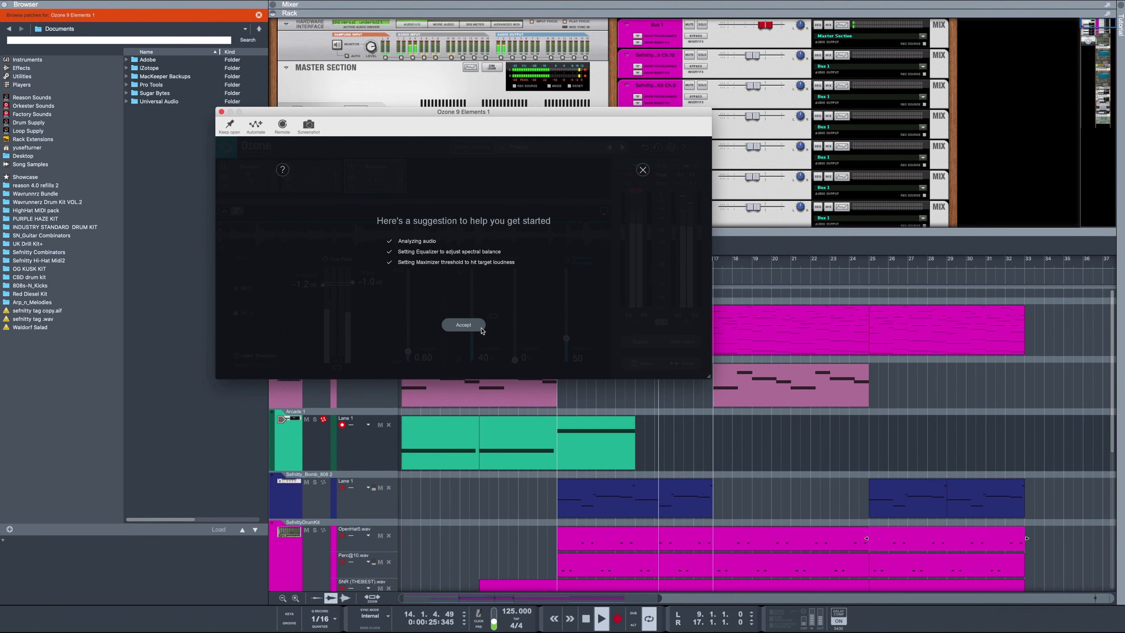
{"action": "left_click", "coordinate": [481, 330]}
- Set the loop locators to span bars 1 to 33 and close the Ozone 9 Elements window
{"action": "left_click_drag", "start_coordinate": [664, 119], "coordinate": [451, 120]}
{"action": "left_click_drag", "start_coordinate": [711, 258], "coordinate": [1022, 262]}
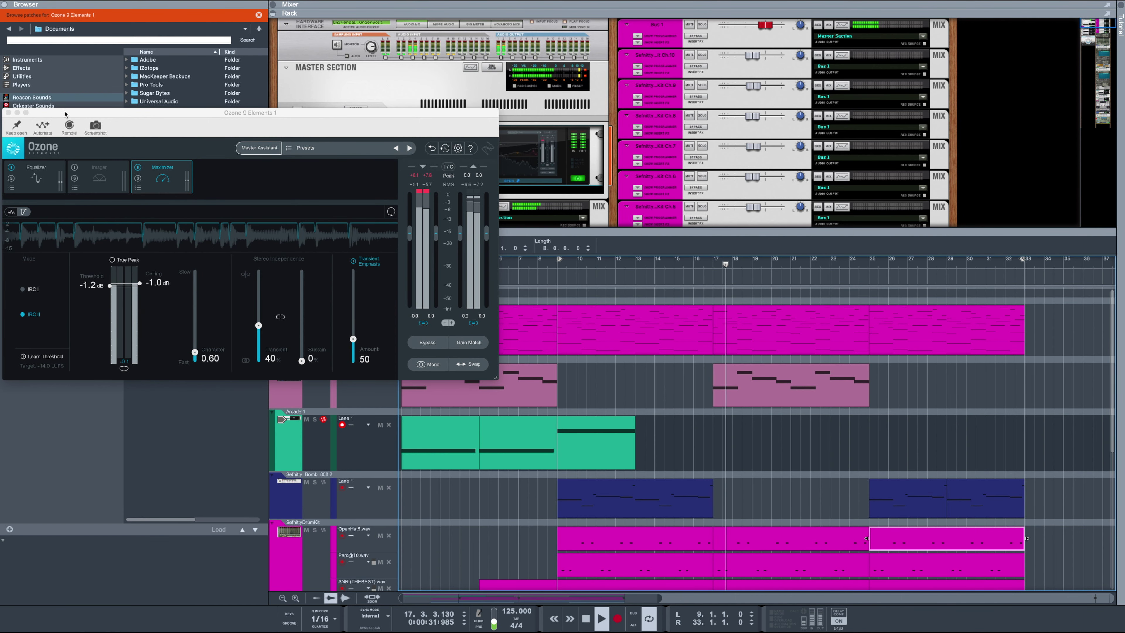
{"action": "left_click_drag", "start_coordinate": [65, 114], "coordinate": [429, 129]}
{"action": "left_click", "coordinate": [455, 11]}
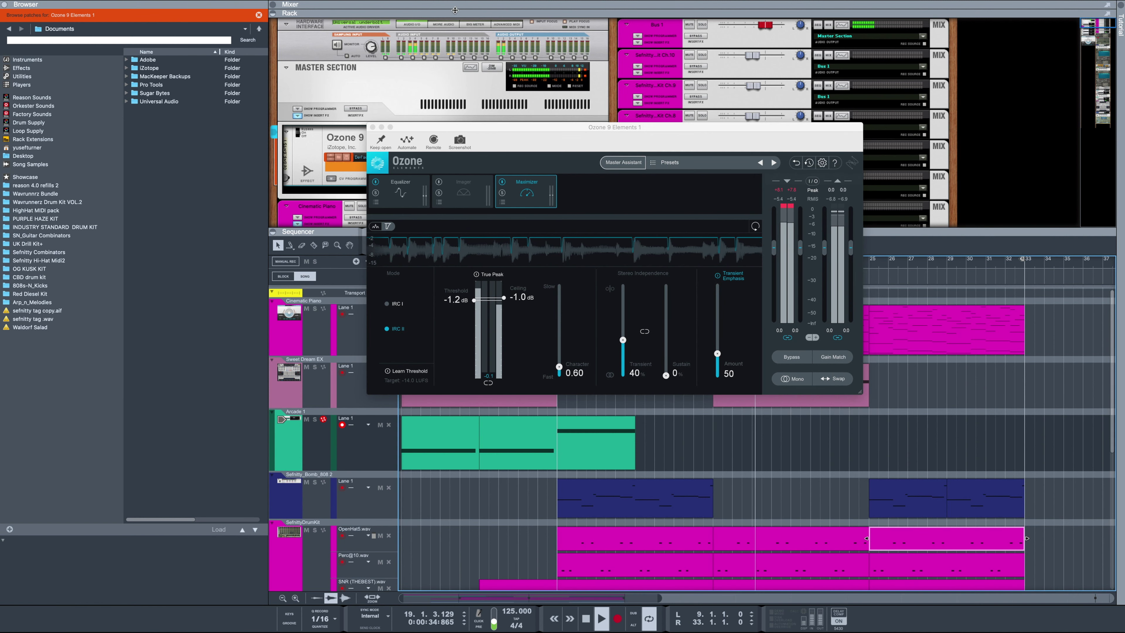
{"action": "left_click", "coordinate": [372, 128]}
{"action": "left_click_drag", "start_coordinate": [559, 260], "coordinate": [404, 260]}
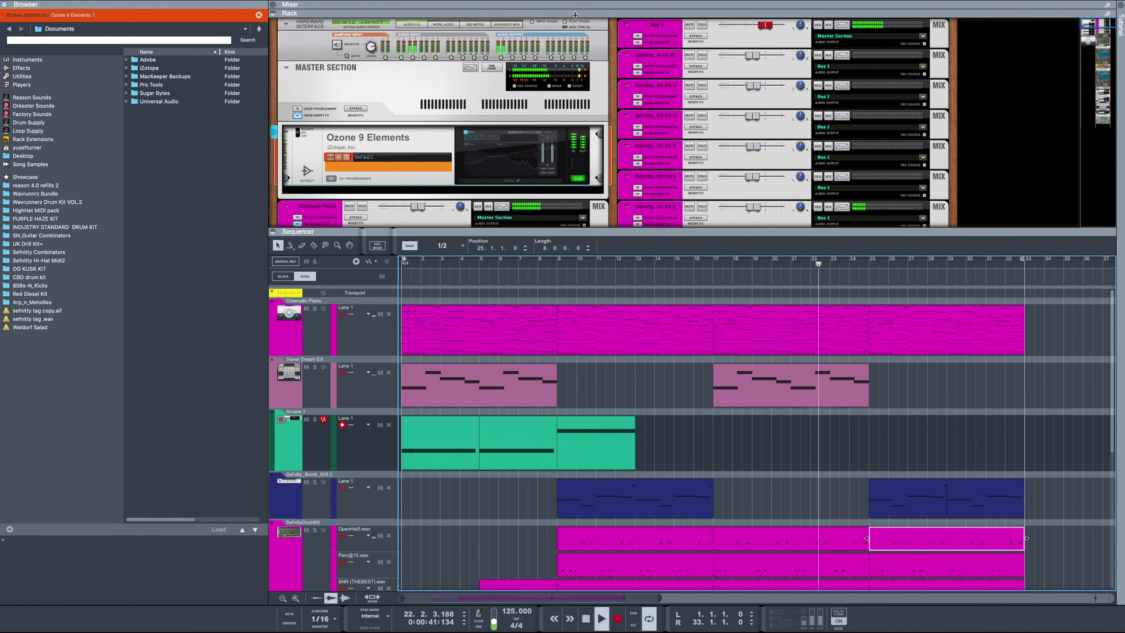
- Enlarge the mixer area to show the channel faders and the master section
{"action": "left_click_drag", "start_coordinate": [575, 15], "coordinate": [674, 334]}
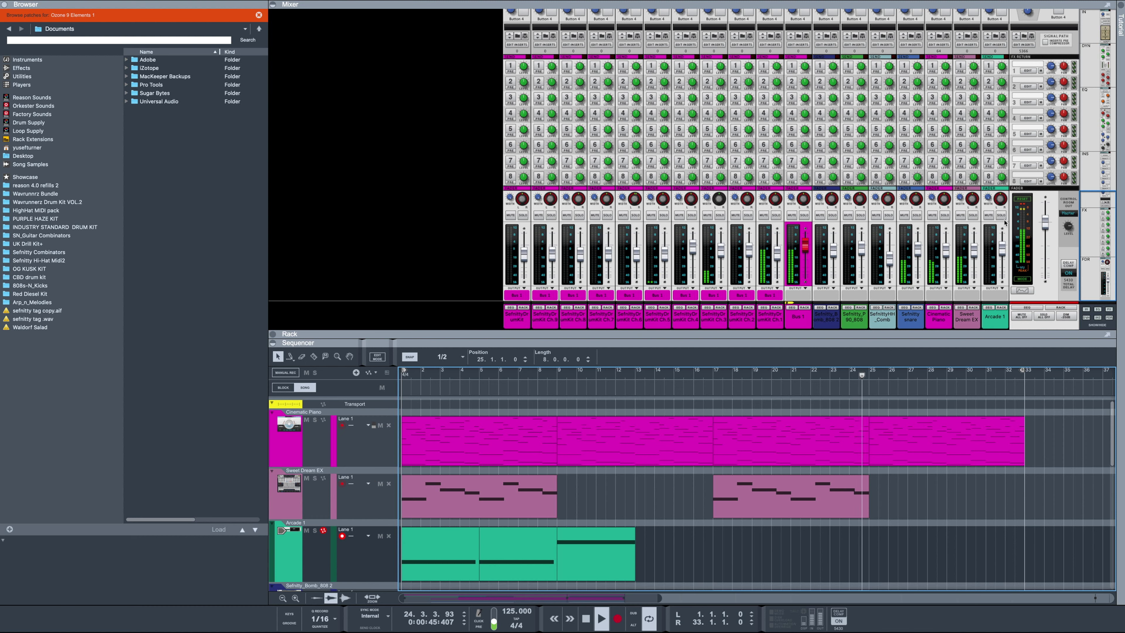
- Review the mixer strips from the faders up to the master compressor and back down to the faders
{"action": "scroll", "coordinate": [1022, 131], "scroll_direction": "up", "scroll_amount": 15}
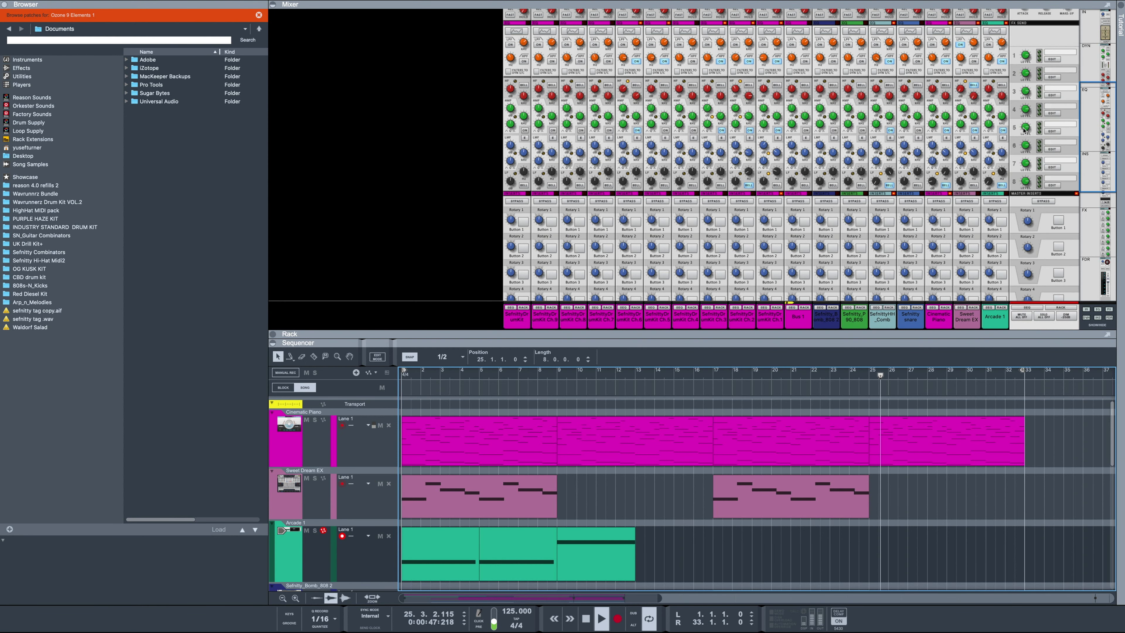
{"action": "scroll", "coordinate": [1036, 124], "scroll_direction": "up", "scroll_amount": 10}
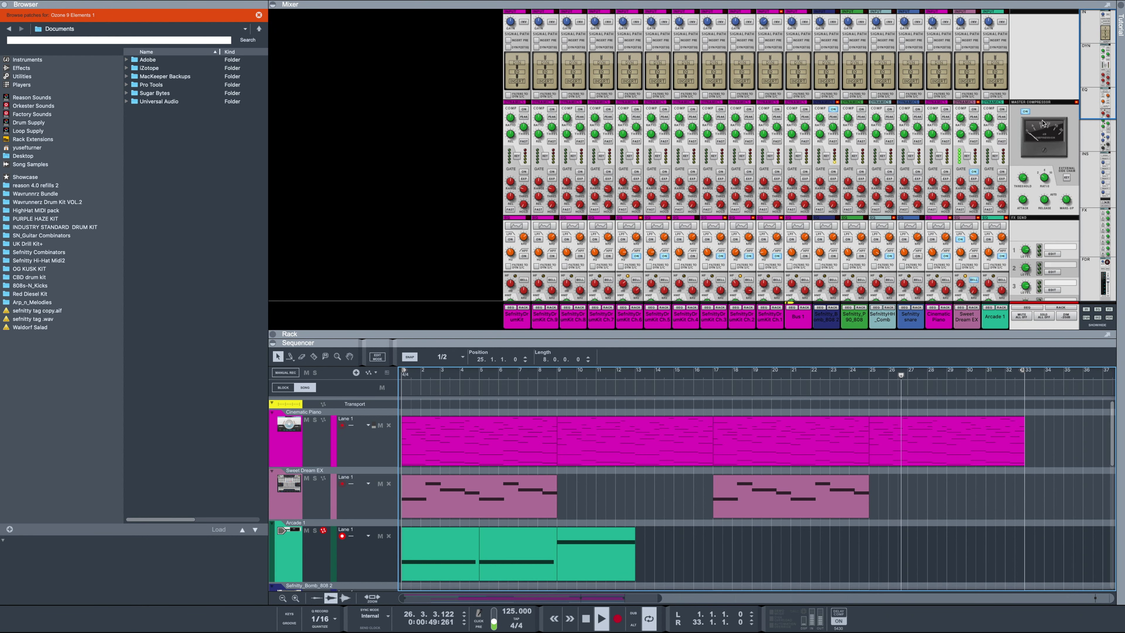
{"action": "left_click", "coordinate": [1026, 180]}
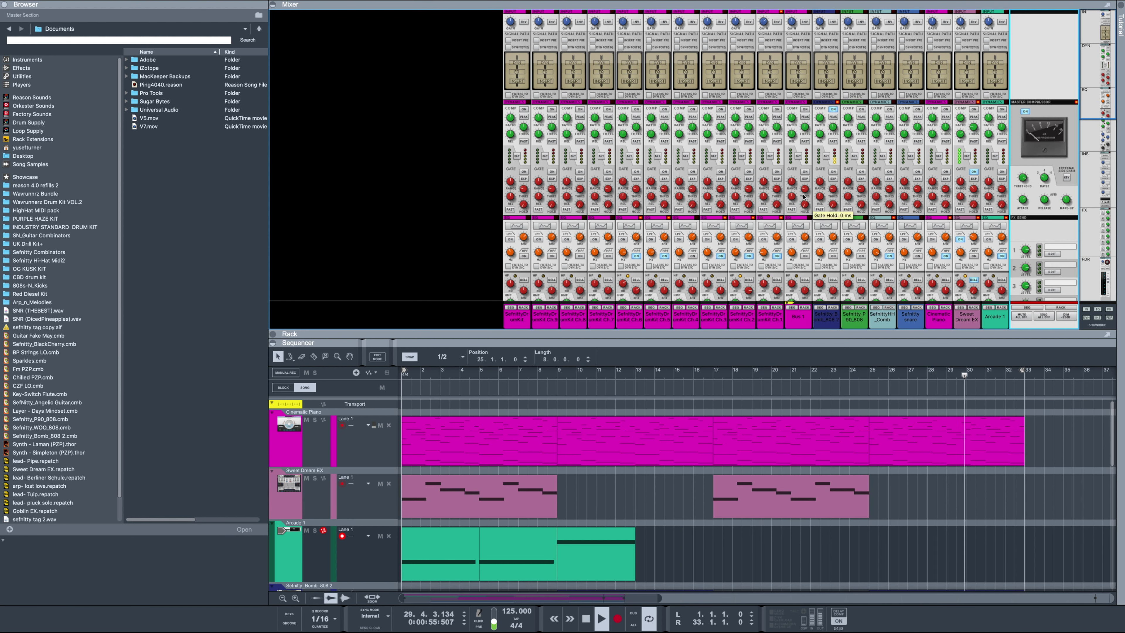
{"action": "scroll", "coordinate": [804, 198], "scroll_direction": "down", "scroll_amount": 20}
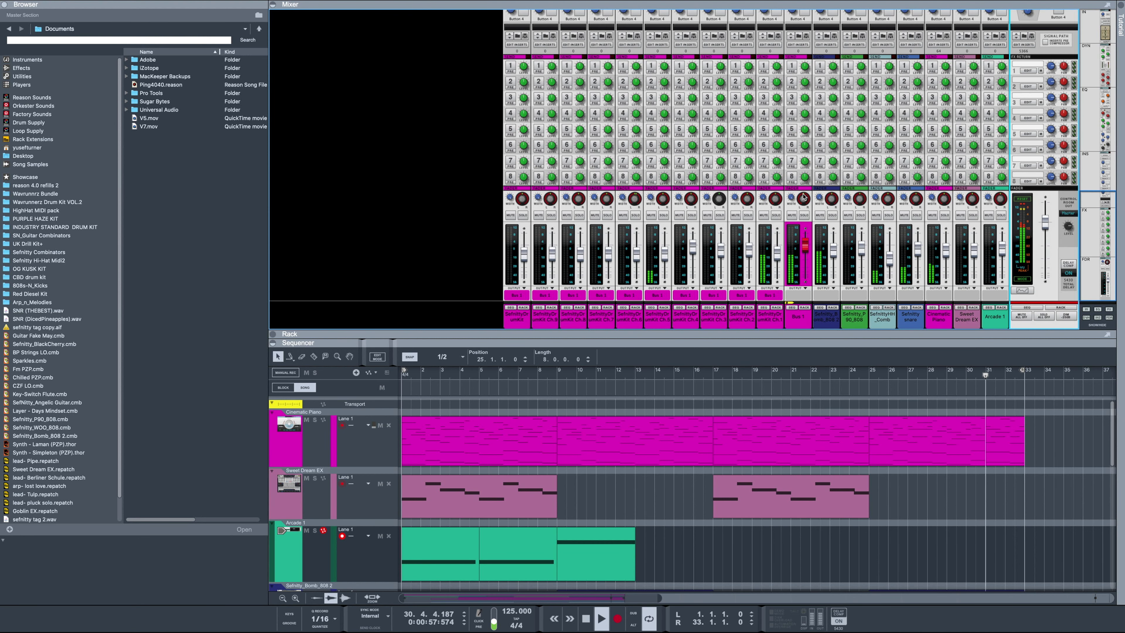
{"action": "left_click", "coordinate": [831, 256]}
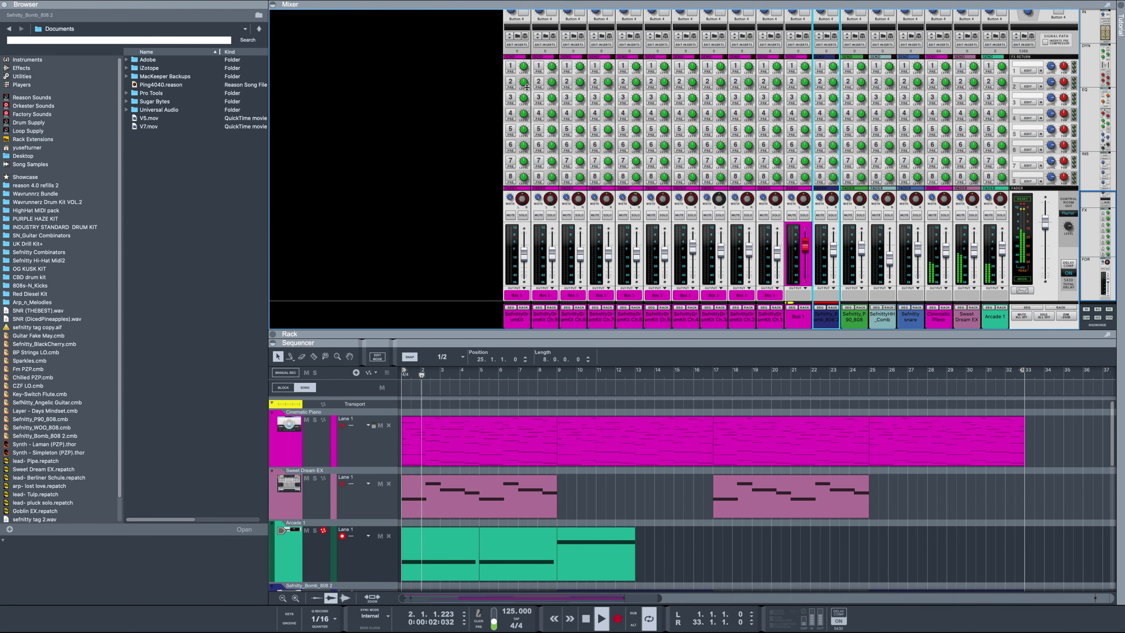
- Delete the drum kit's empty Lane 2 in the sequencer and create a two-beat clip at bar 9 on Lane 5
{"action": "key", "text": "F7"}
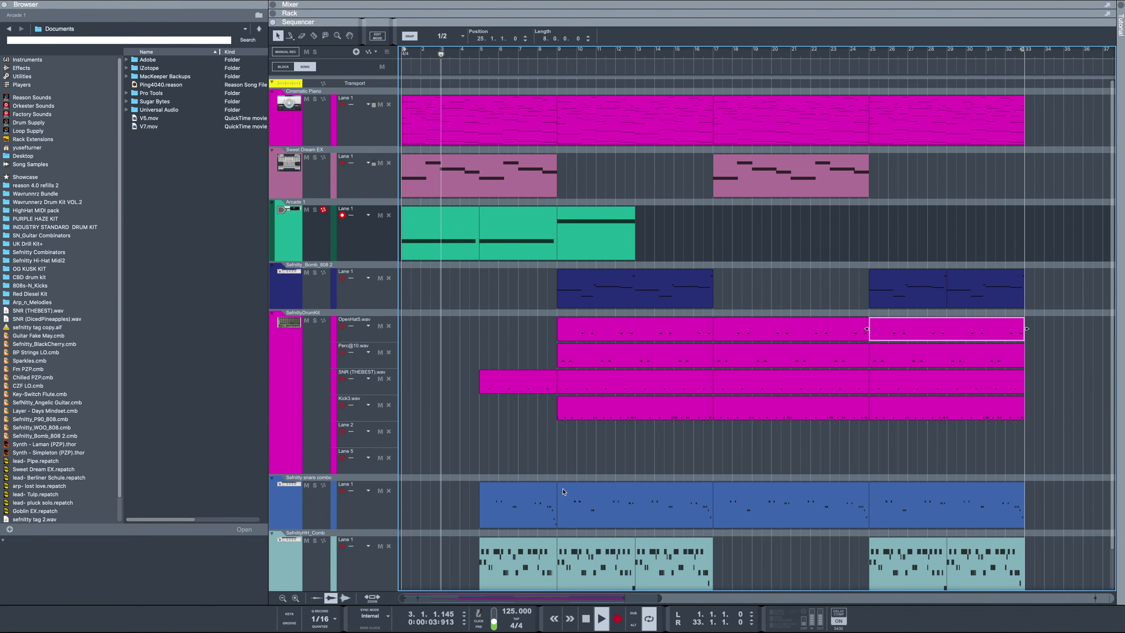
{"action": "scroll", "coordinate": [557, 478], "scroll_direction": "down", "scroll_amount": 3}
{"action": "left_click", "coordinate": [387, 391]}
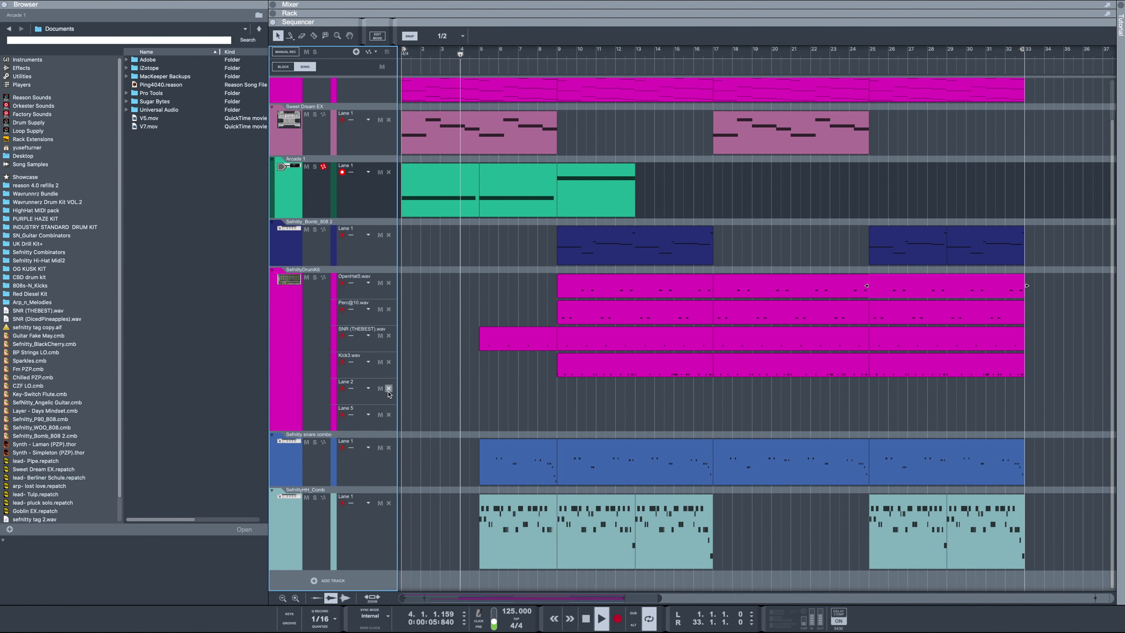
{"action": "double_click", "coordinate": [562, 420]}
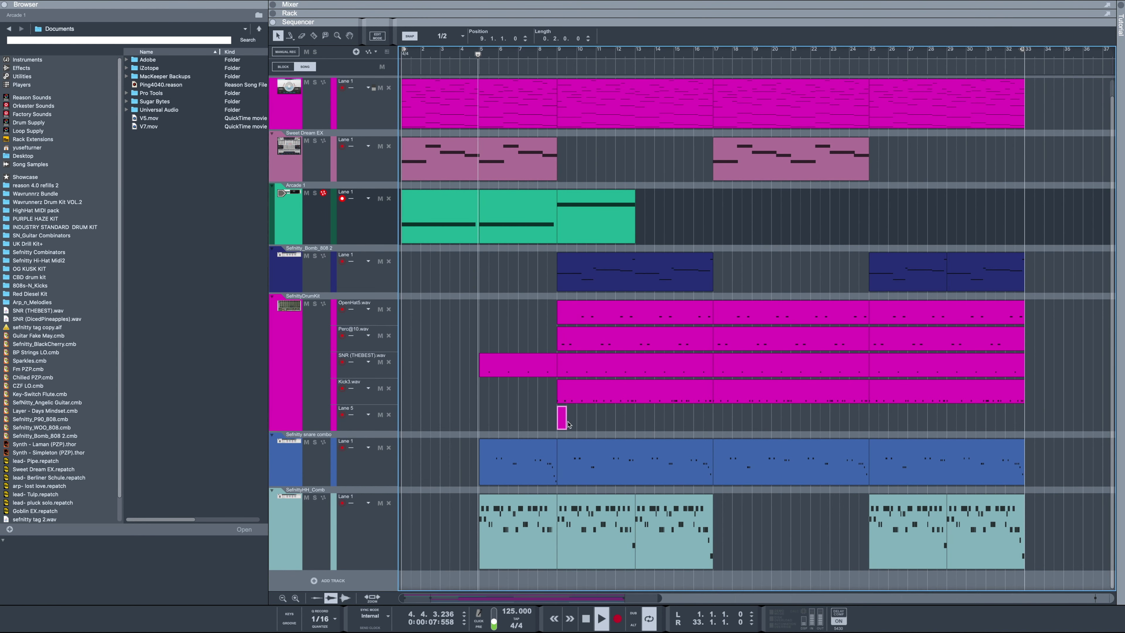
- Open the new Lane 5 clip for editing and add a flanger crash note at bar 9
{"action": "double_click", "coordinate": [562, 419]}
{"action": "left_click_drag", "start_coordinate": [530, 26], "coordinate": [521, 152]}
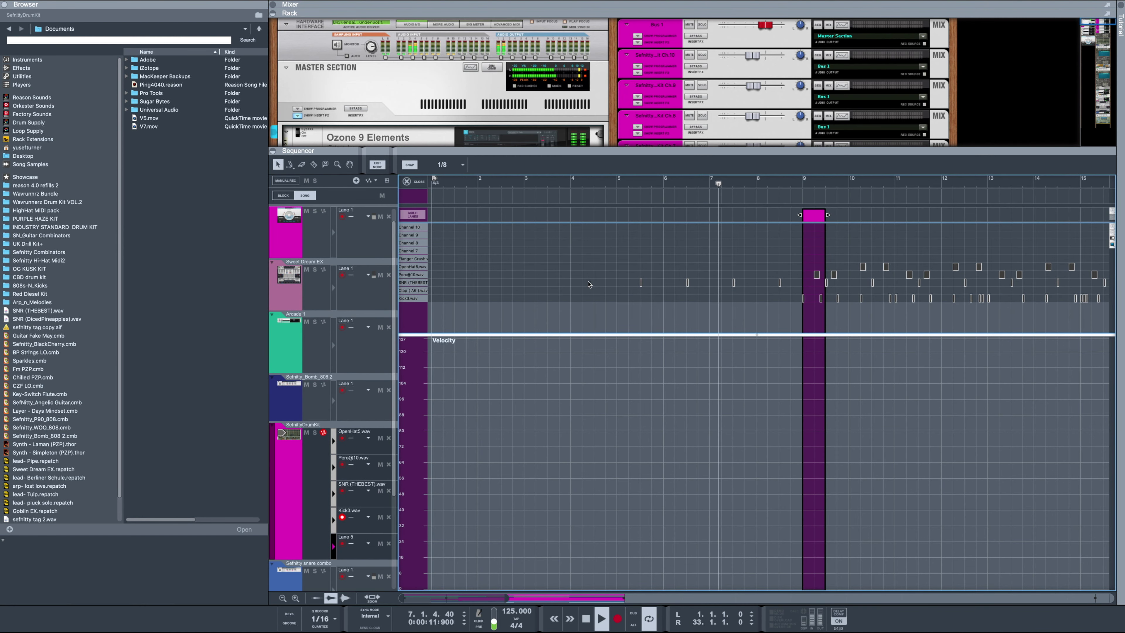
{"action": "left_click", "coordinate": [803, 260]}
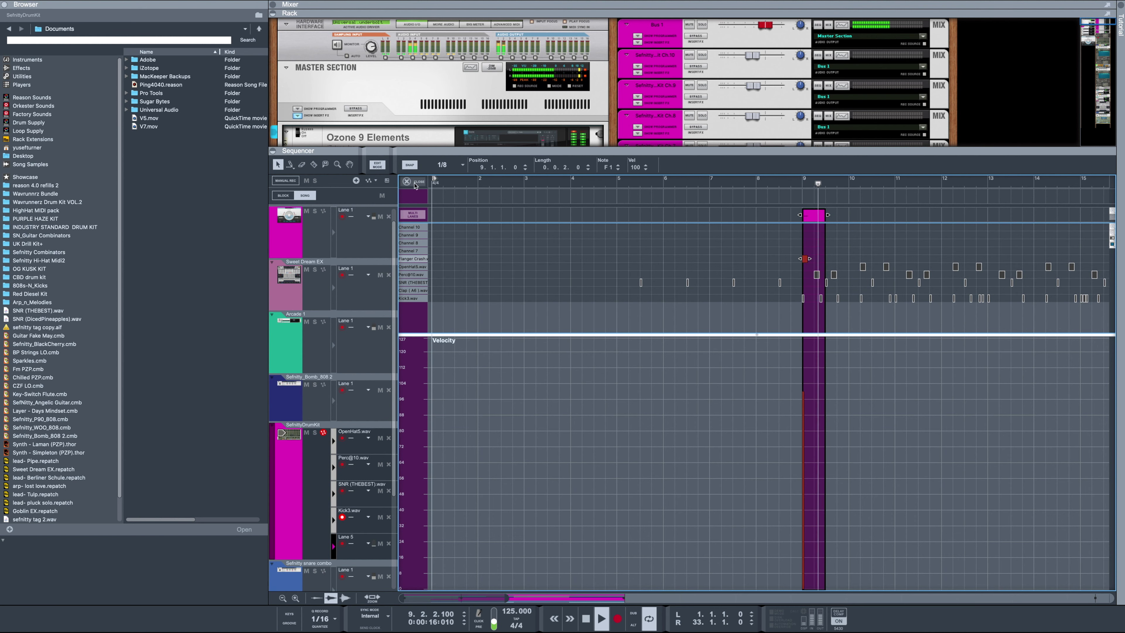
- Set the Redrum's drum 6 level to 111 and pitch to -6, and replay the crash from bar 9
{"action": "left_click", "coordinate": [295, 467]}
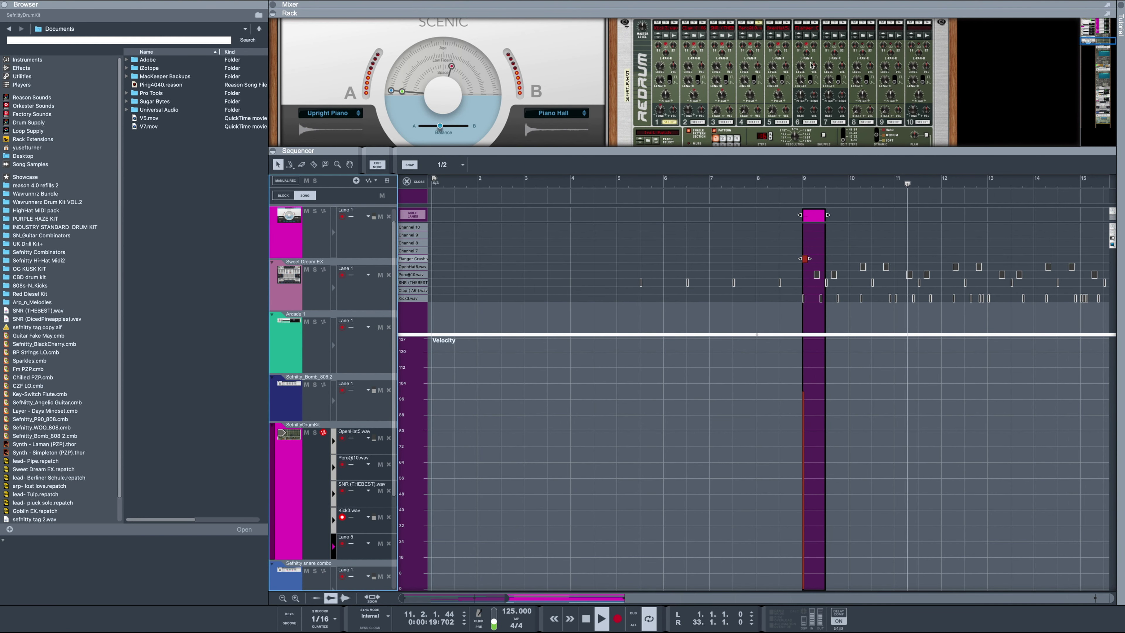
{"action": "left_click", "coordinate": [802, 73]}
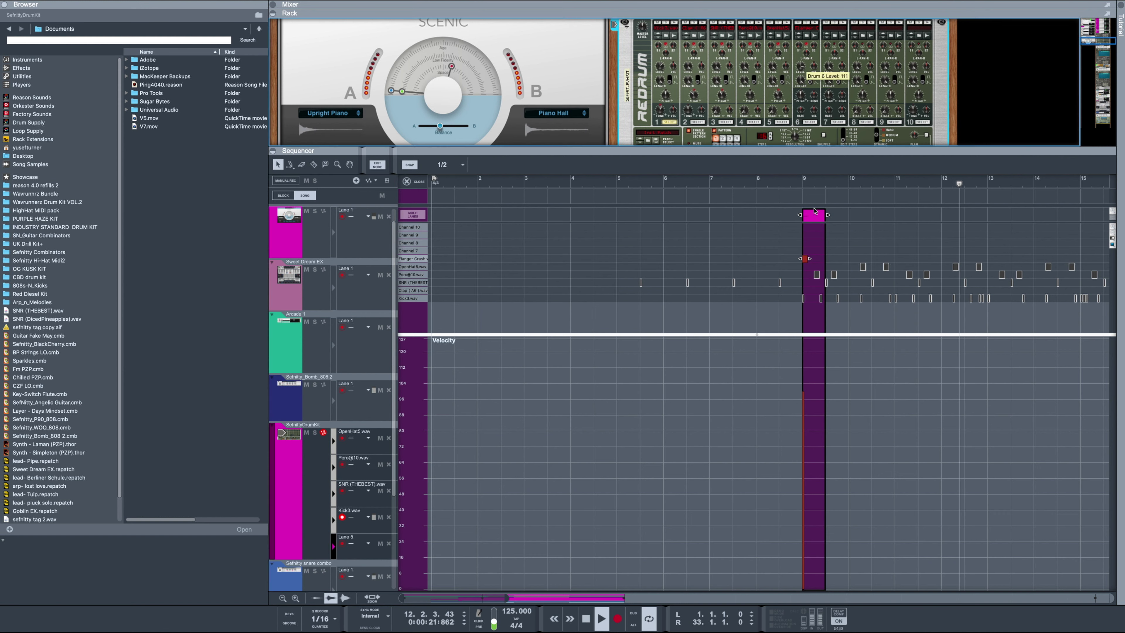
{"action": "left_click", "coordinate": [804, 185]}
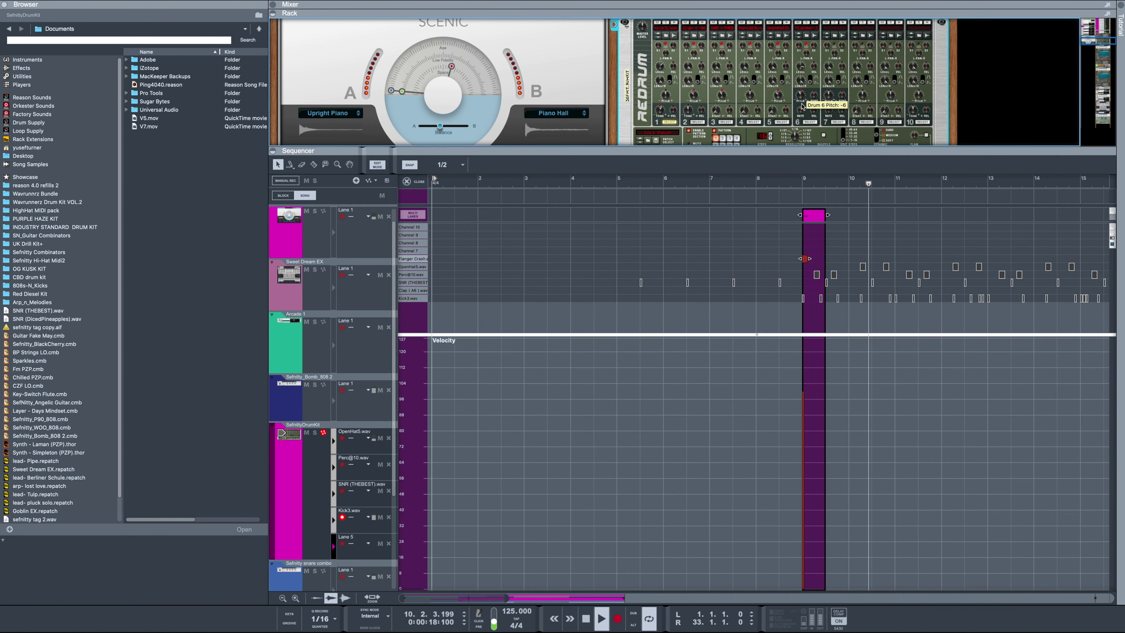
{"action": "left_click", "coordinate": [804, 184]}
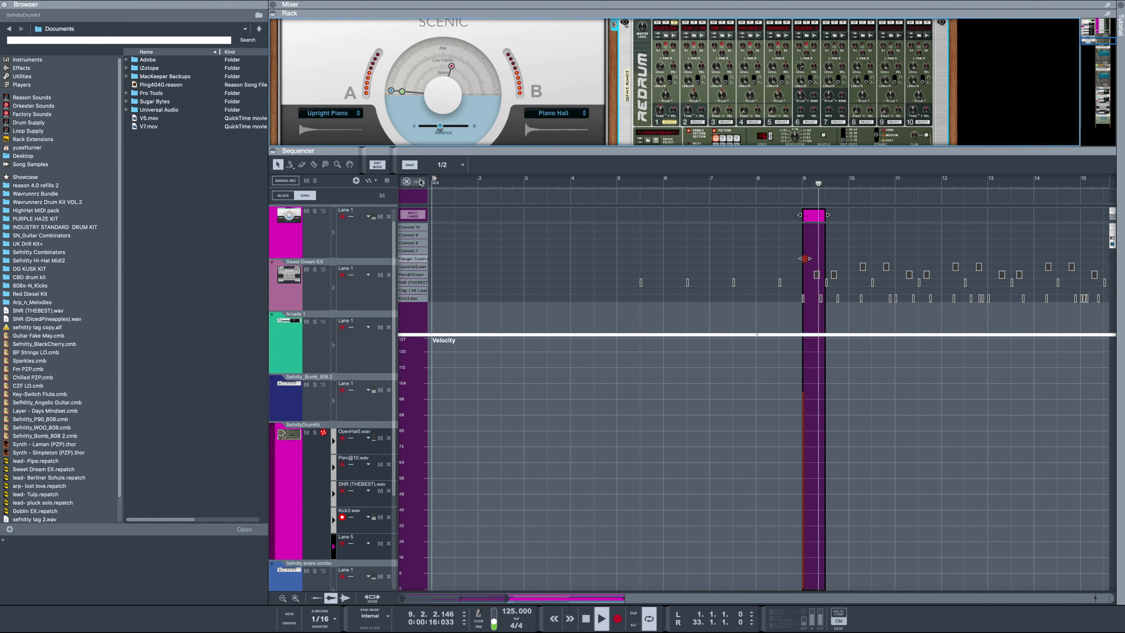
- Leave note editing and copy the Lane 5 crash clip to bars 17 and 25
{"action": "key", "text": "super+e"}
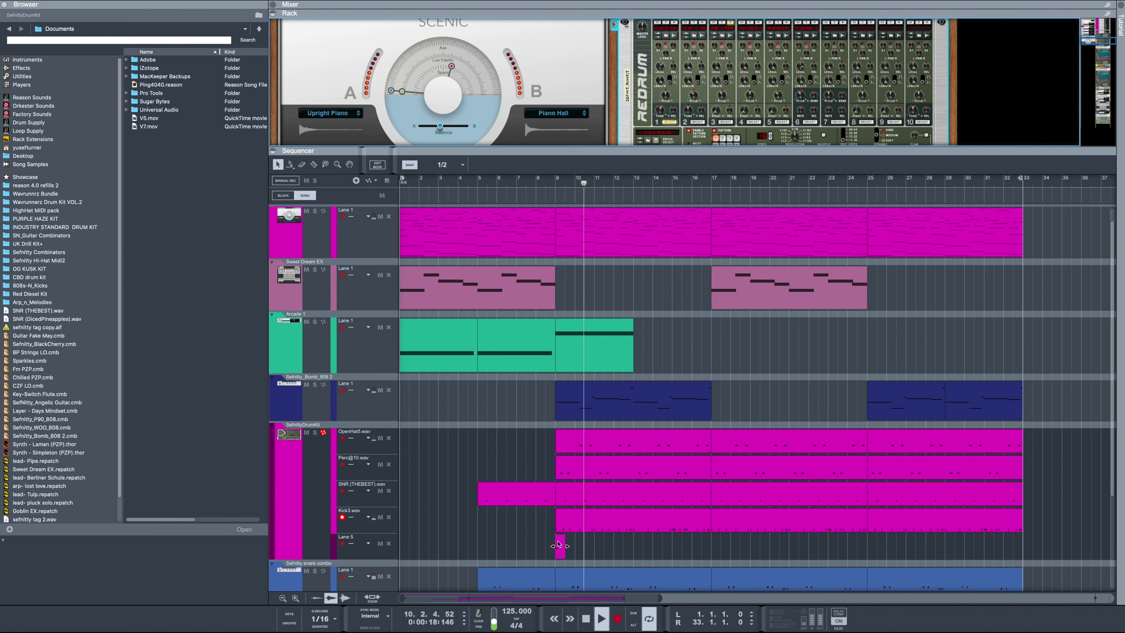
{"action": "left_click_drag", "start_coordinate": [561, 547], "coordinate": [870, 546]}
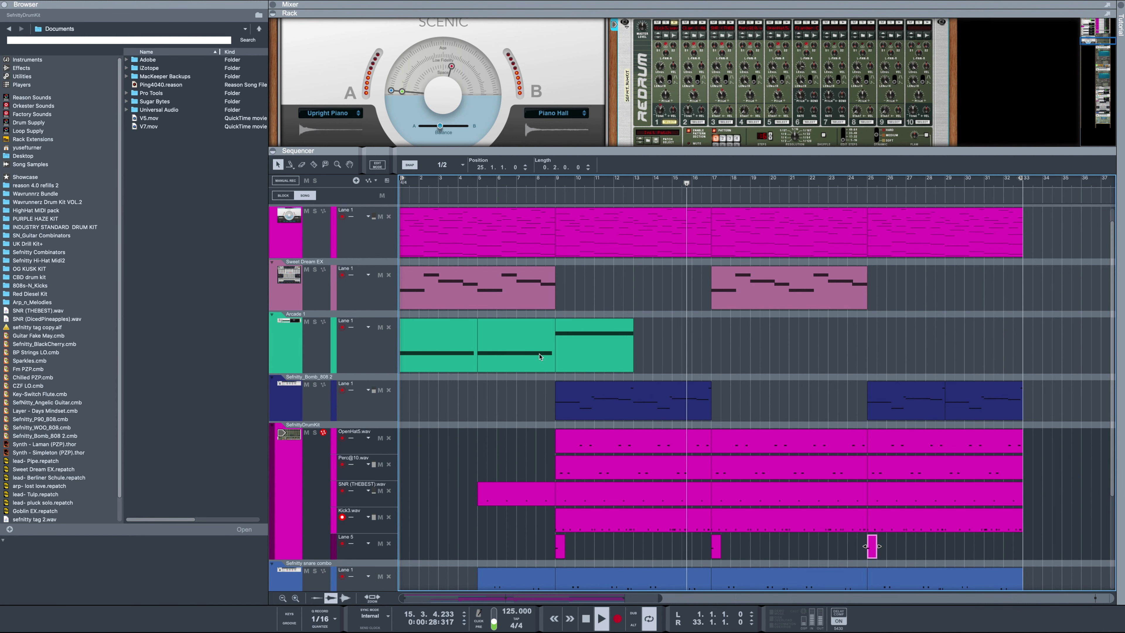
- Open the Kick3 clip at bar 17 and review the notes of the kick, open hat and percussion lanes
{"action": "scroll", "coordinate": [731, 456], "scroll_direction": "down", "scroll_amount": 5}
{"action": "double_click", "coordinate": [728, 448]}
{"action": "scroll", "coordinate": [692, 392], "scroll_direction": "right", "scroll_amount": 4}
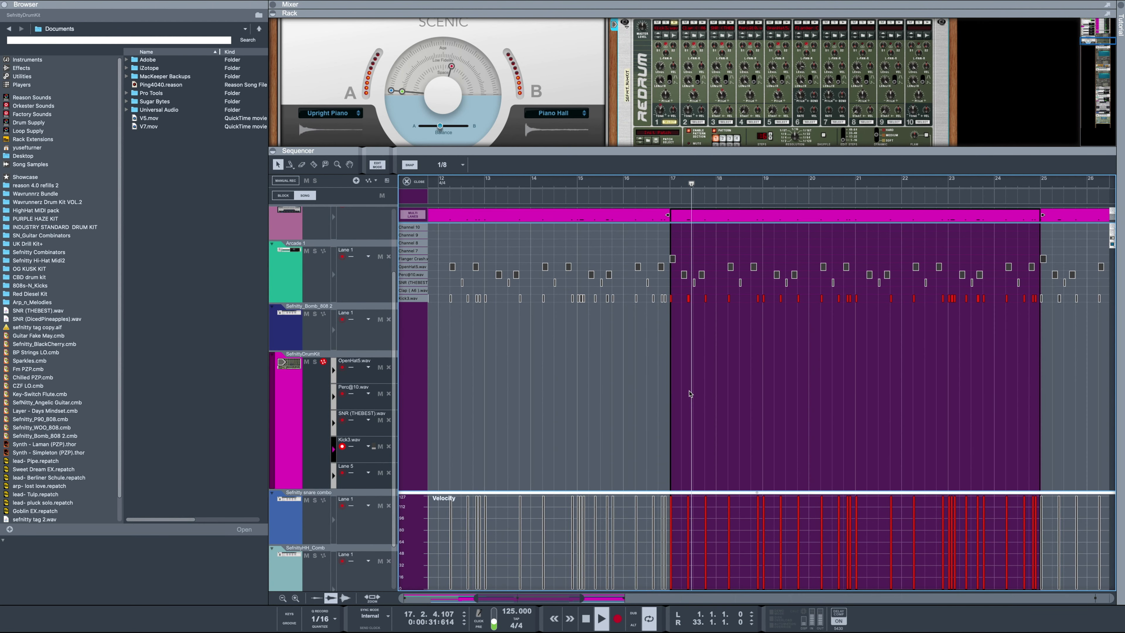
{"action": "left_click", "coordinate": [753, 267]}
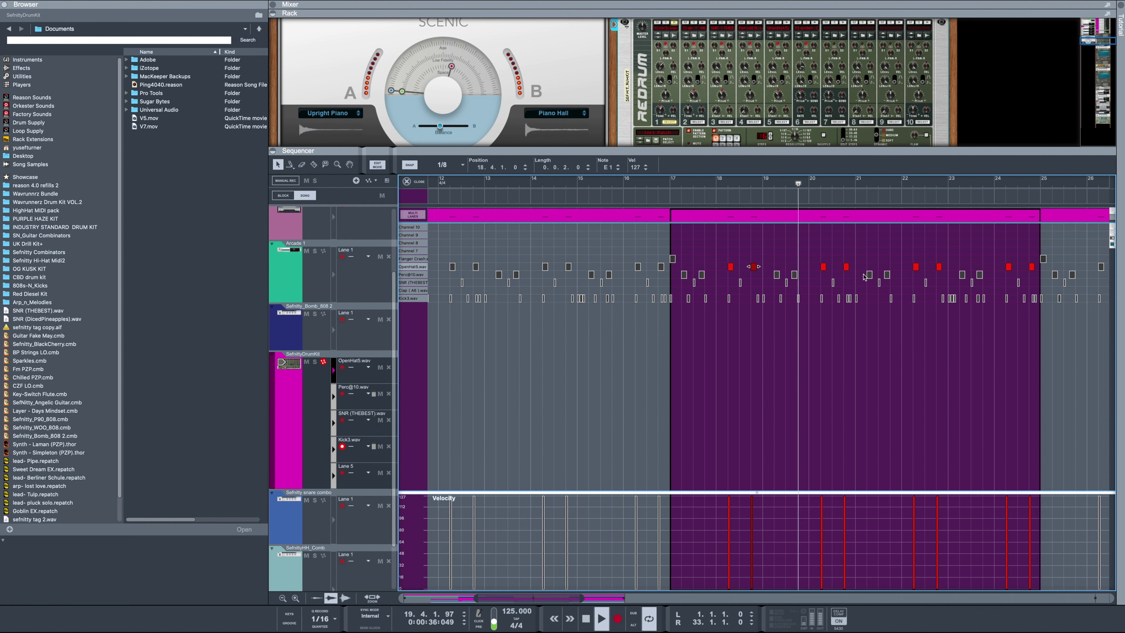
{"action": "left_click", "coordinate": [866, 275]}
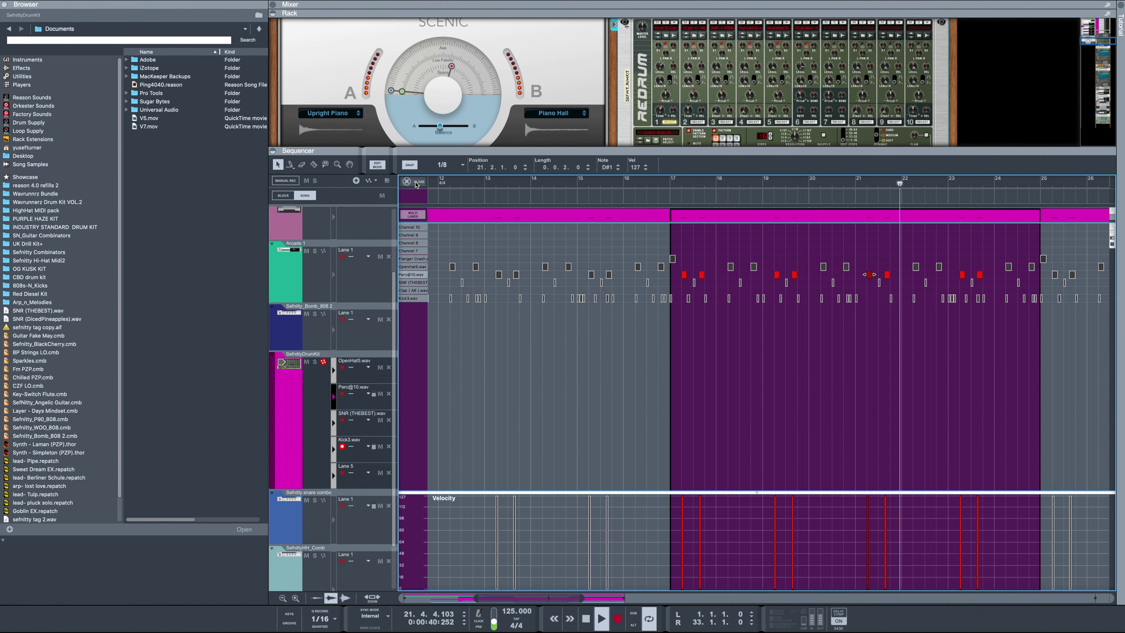
- Show the contents of the reason 4.0 refills 2 folder and close the clip's note editor
{"action": "left_click", "coordinate": [36, 186]}
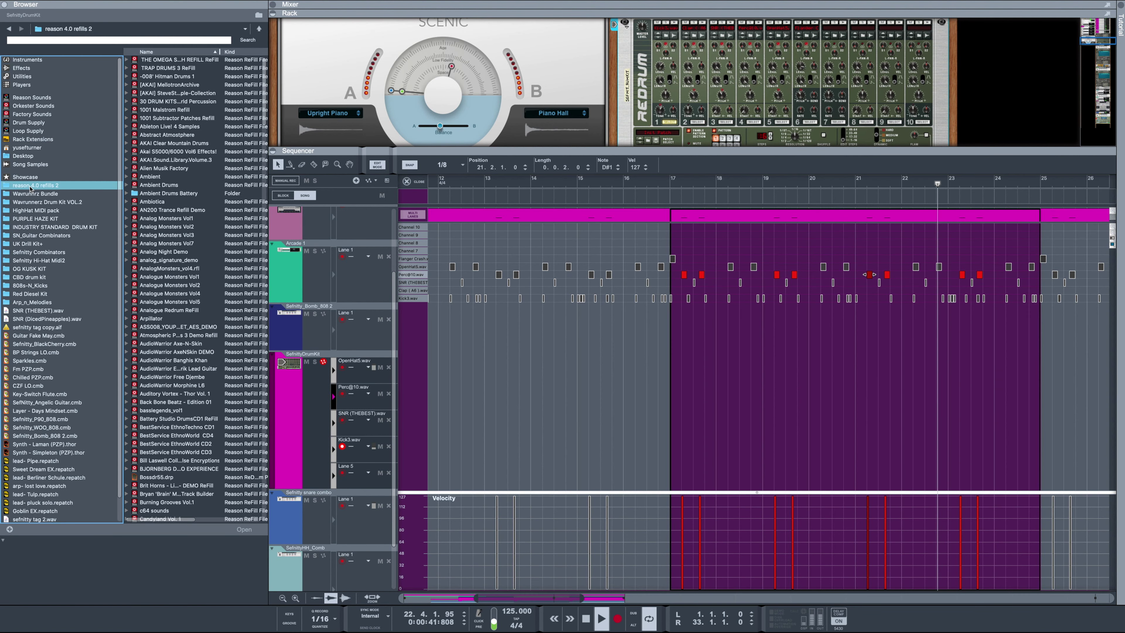
{"action": "scroll", "coordinate": [458, 132], "scroll_direction": "down", "scroll_amount": 3}
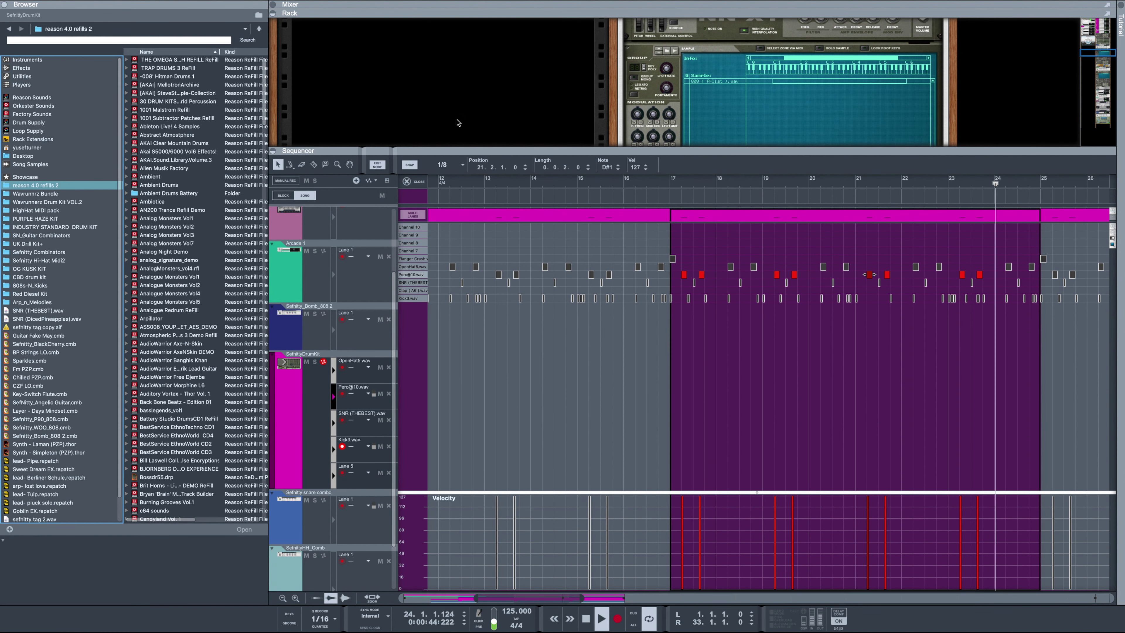
{"action": "left_click", "coordinate": [415, 182]}
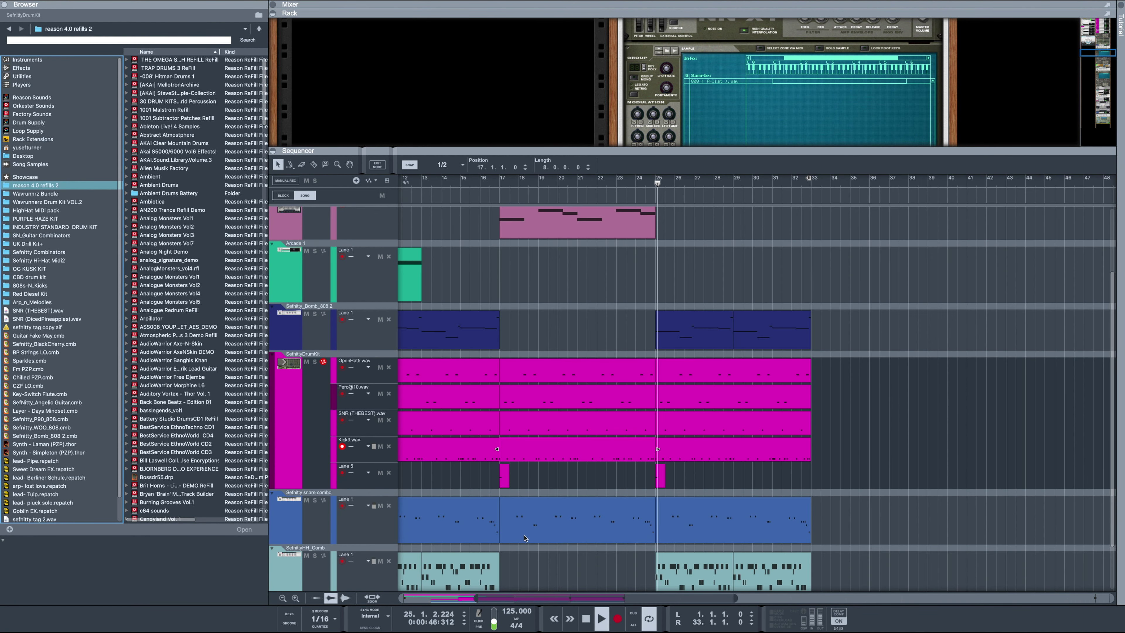
- Zoom the arrangement out to show all tracks together from bar 1
{"action": "left_click_drag", "start_coordinate": [474, 599], "coordinate": [379, 590]}
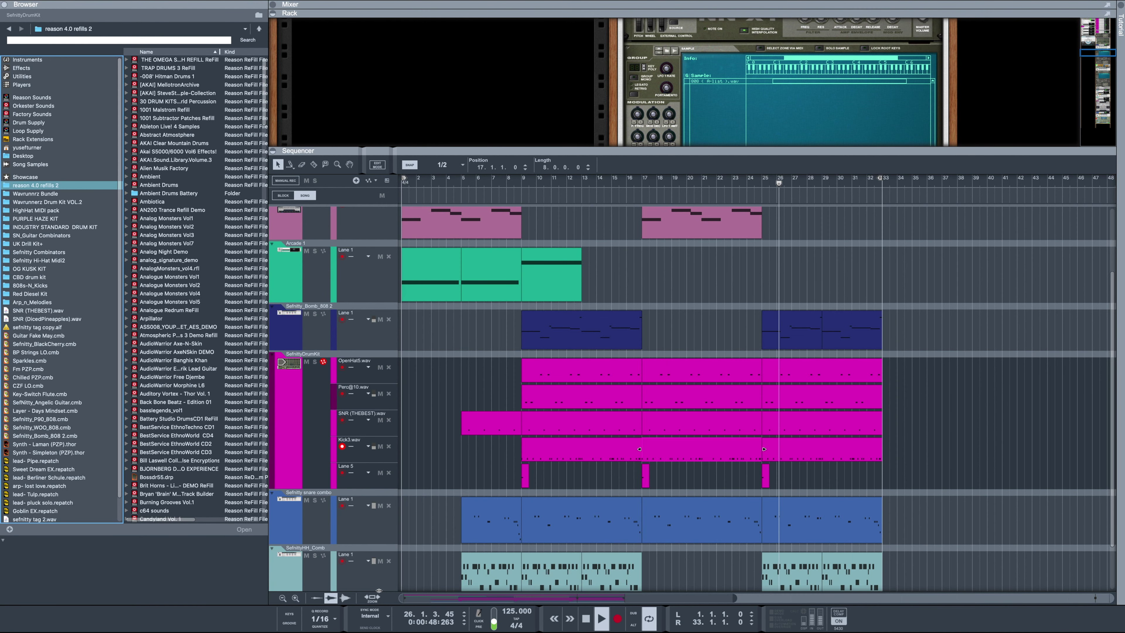
{"action": "left_click", "coordinate": [282, 598]}
{"action": "left_click", "coordinate": [282, 598]}
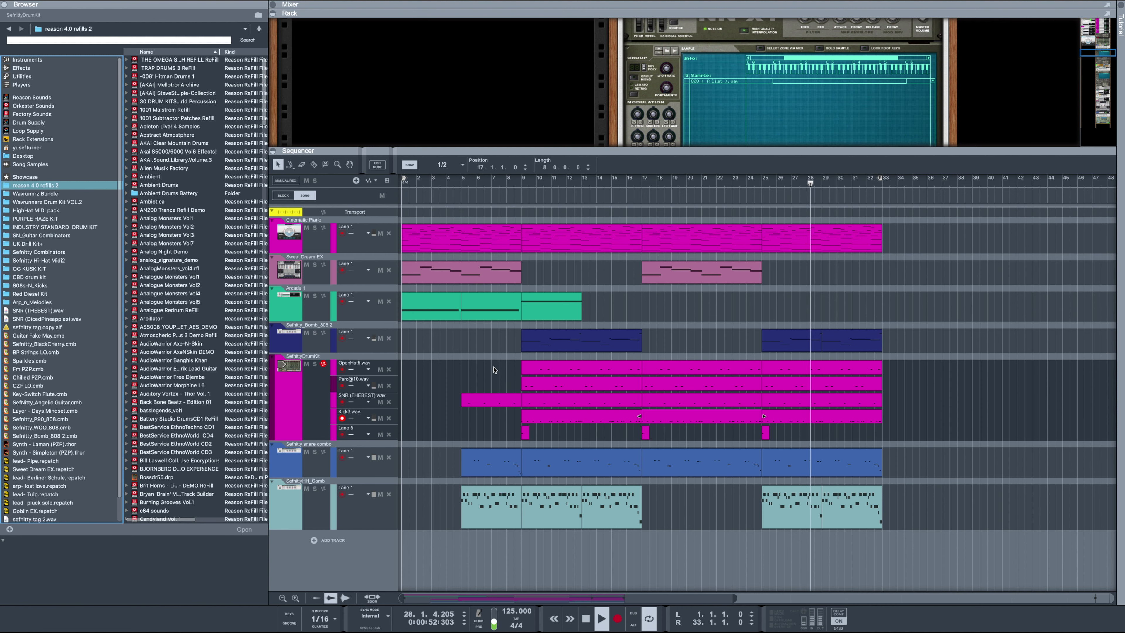
- Open the first Cinematic Piano clip and enlarge the note area to examine its full eight-bar chord and melody pattern
{"action": "double_click", "coordinate": [469, 244]}
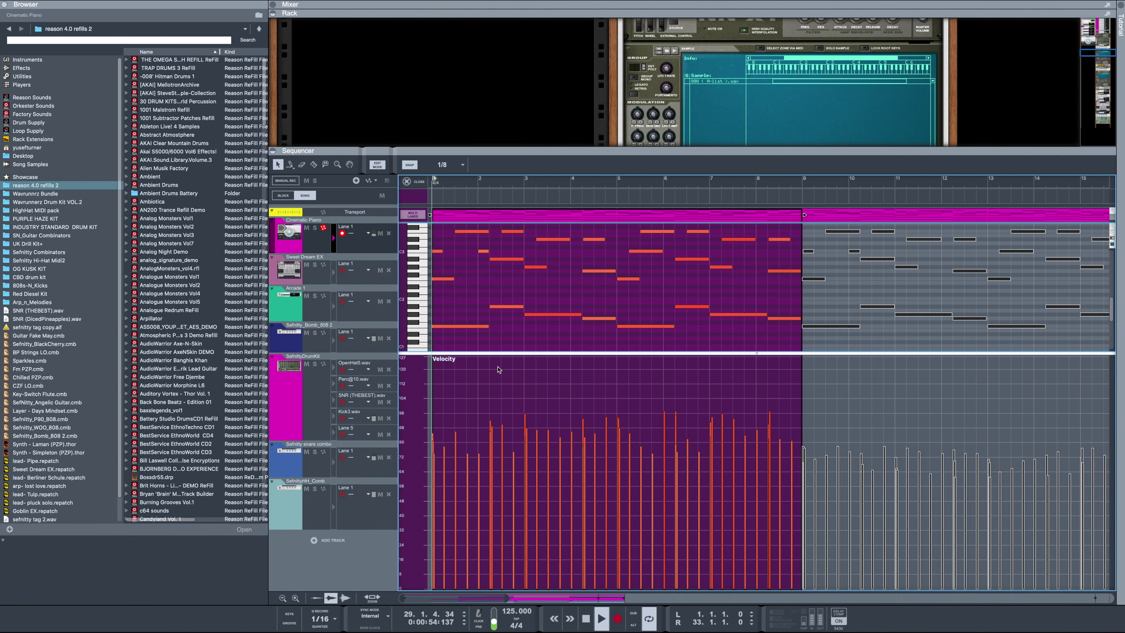
{"action": "left_click_drag", "start_coordinate": [497, 366], "coordinate": [498, 487]}
{"action": "left_click_drag", "start_coordinate": [506, 598], "coordinate": [452, 598]}
{"action": "scroll", "coordinate": [567, 390], "scroll_direction": "up", "scroll_amount": 3}
{"action": "scroll", "coordinate": [567, 390], "scroll_direction": "up", "scroll_amount": 2}
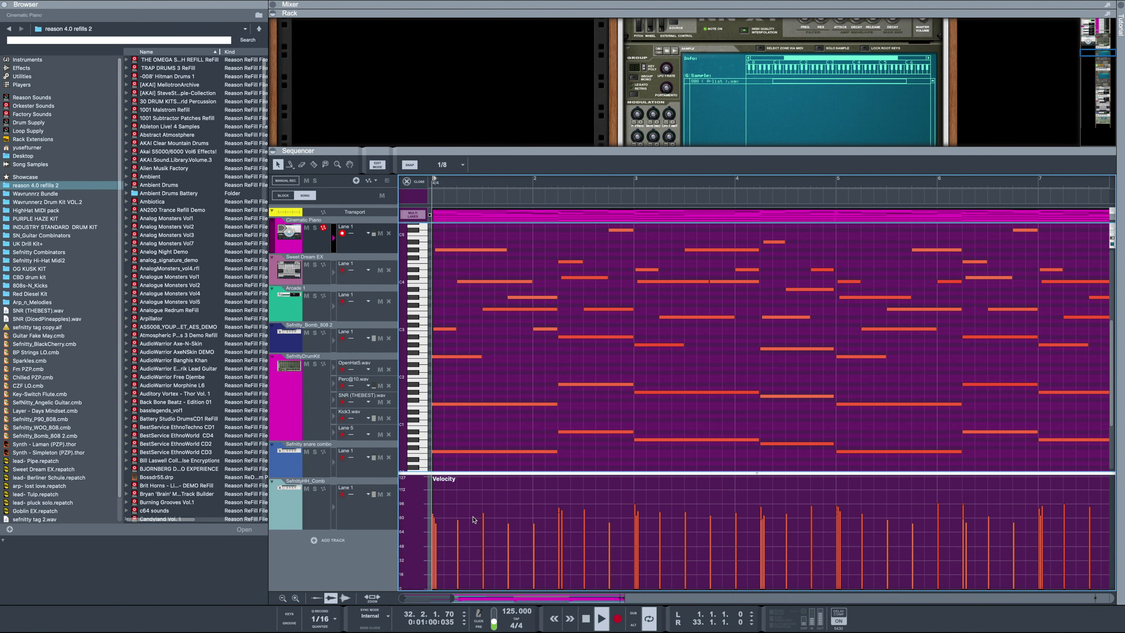
{"action": "left_click_drag", "start_coordinate": [462, 598], "coordinate": [482, 598]}
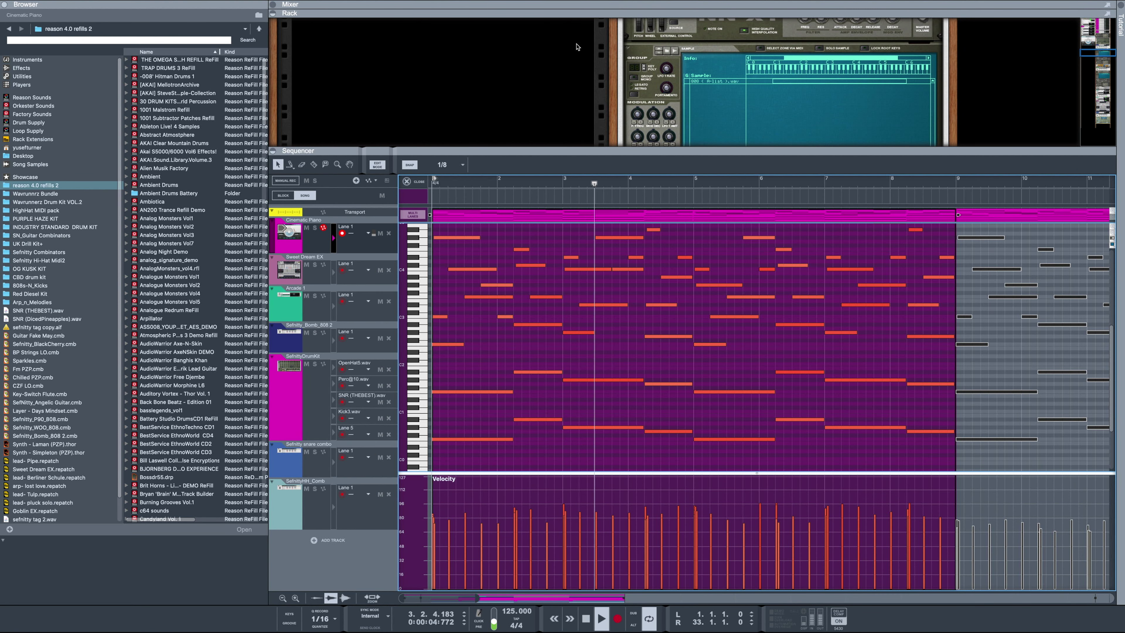
- Bring the mixer back into view above the piano notes and show the contents of the Wavrunnerz Drum Kit VOL.2 folder
{"action": "key", "text": "F5"}
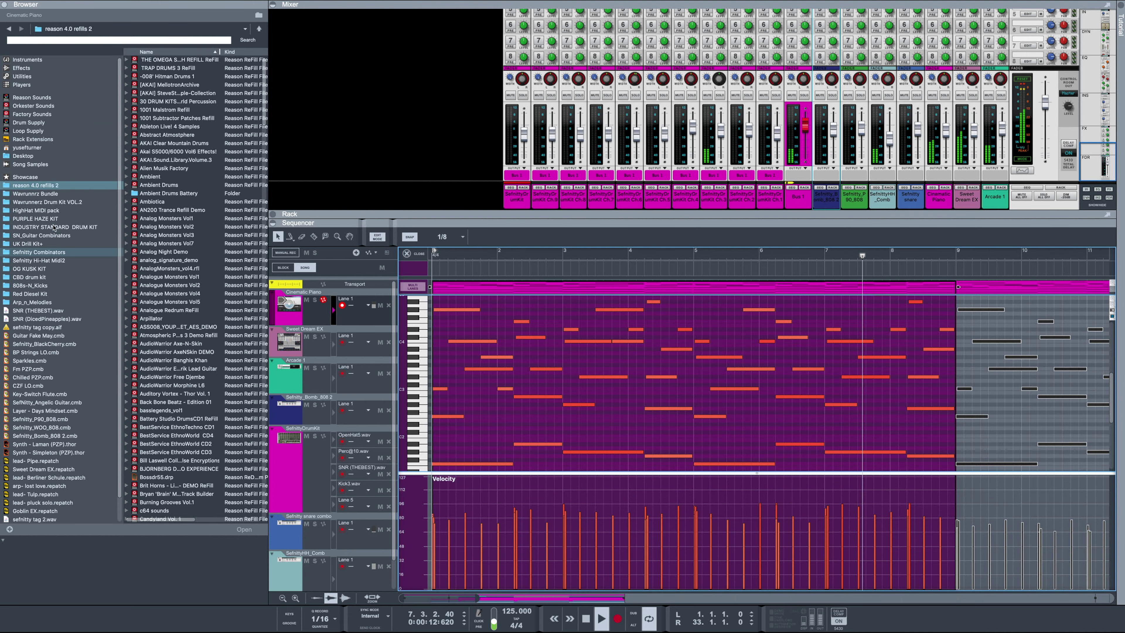
{"action": "left_click", "coordinate": [56, 203]}
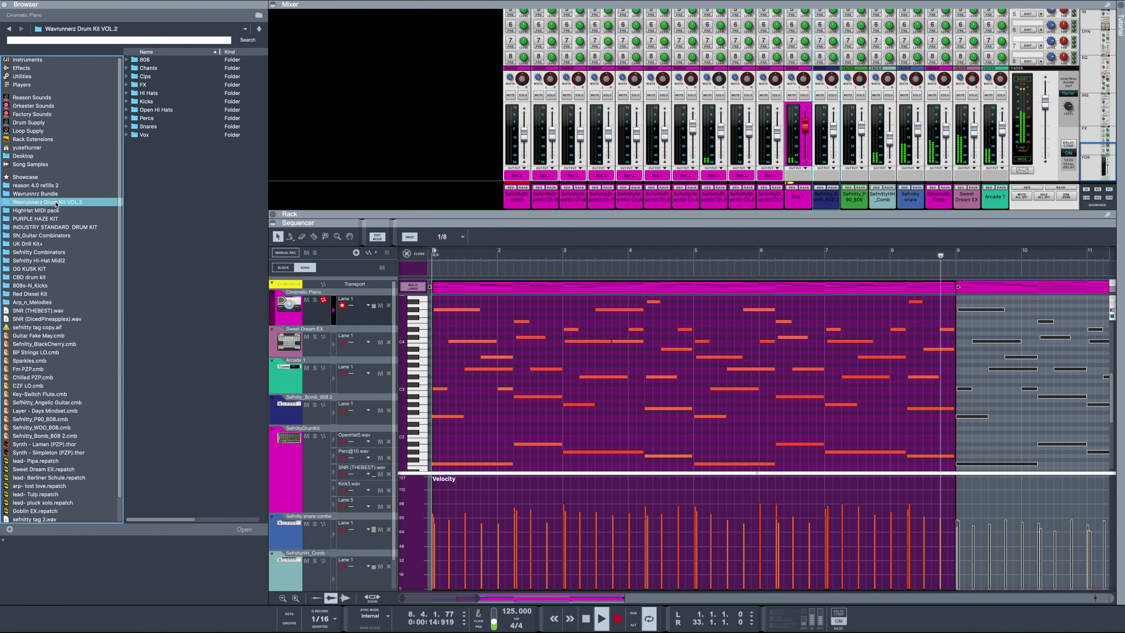